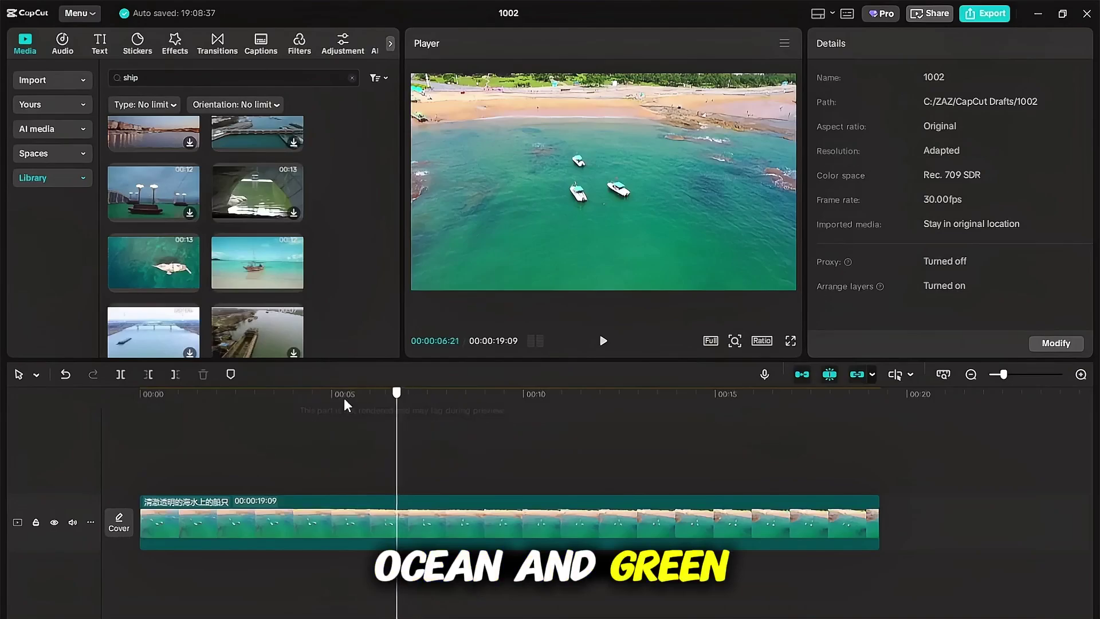
# Return the playhead to the clip start and select the aerial boat clip
pyautogui.moveTo(344, 399); pyautogui.dragTo(138, 399)
pyautogui.click(239, 509)
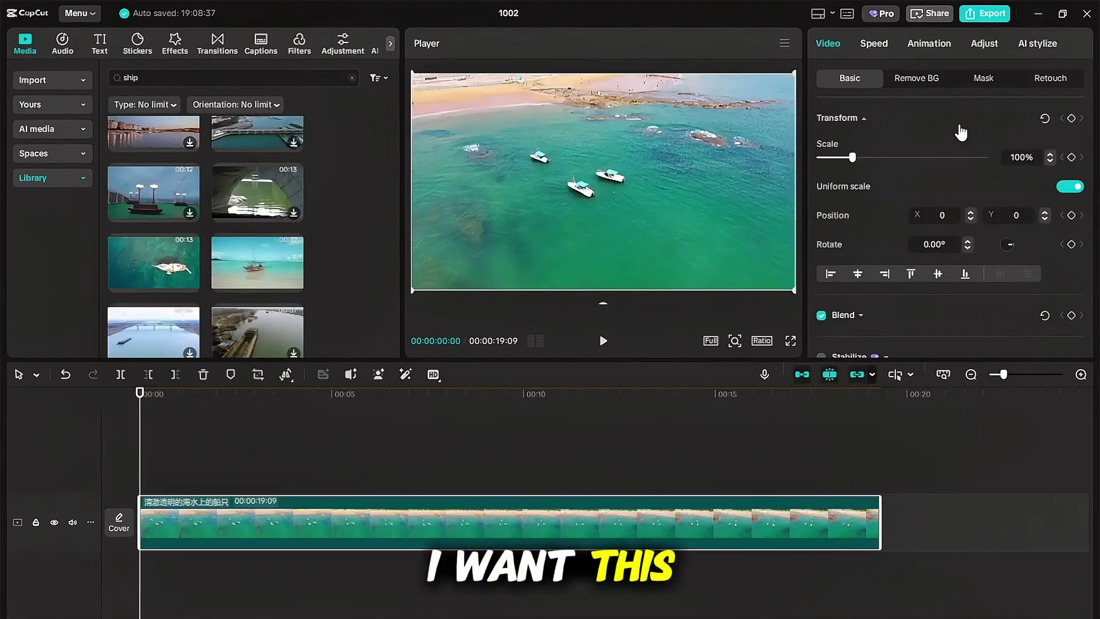
pyautogui.scroll(-5, 962, 128)
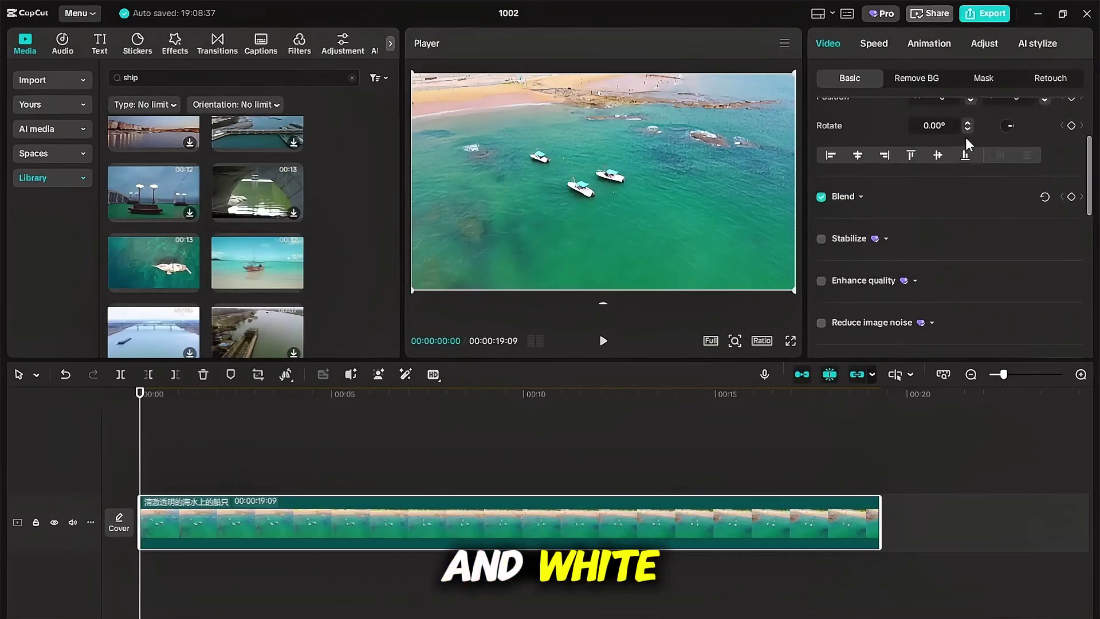
pyautogui.scroll(5, 965, 137)
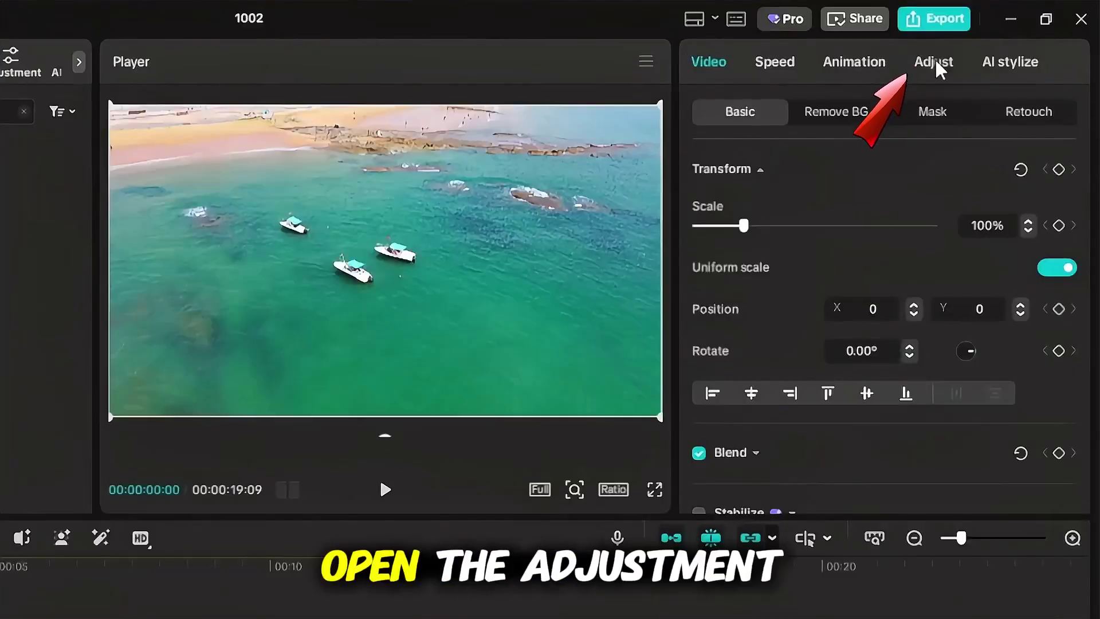
# Open the boat clip's Adjust > Basic settings and bring the Saturation control into view
pyautogui.click(985, 44)
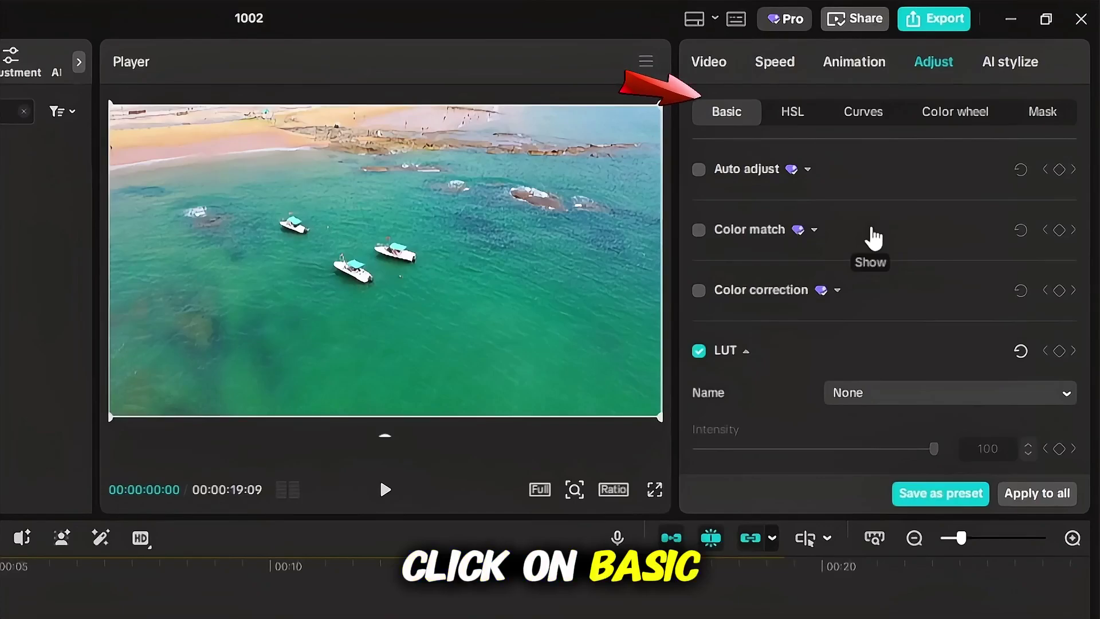
pyautogui.scroll(-3, 867, 235)
pyautogui.scroll(3, 860, 212)
pyautogui.scroll(-5, 858, 205)
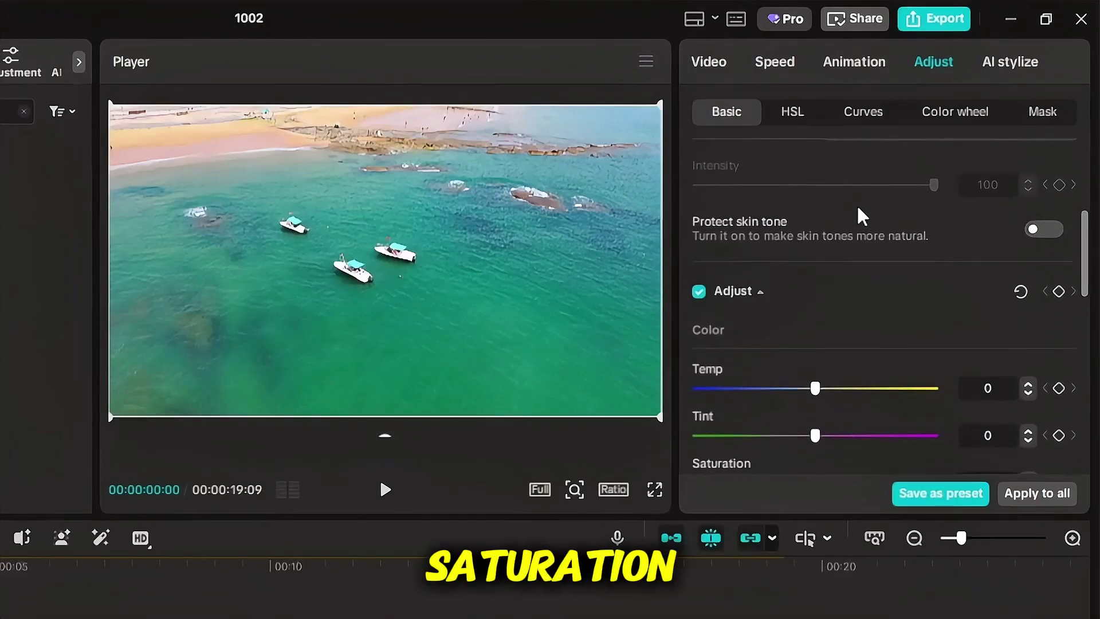
pyautogui.scroll(-3, 857, 204)
pyautogui.scroll(-2, 857, 204)
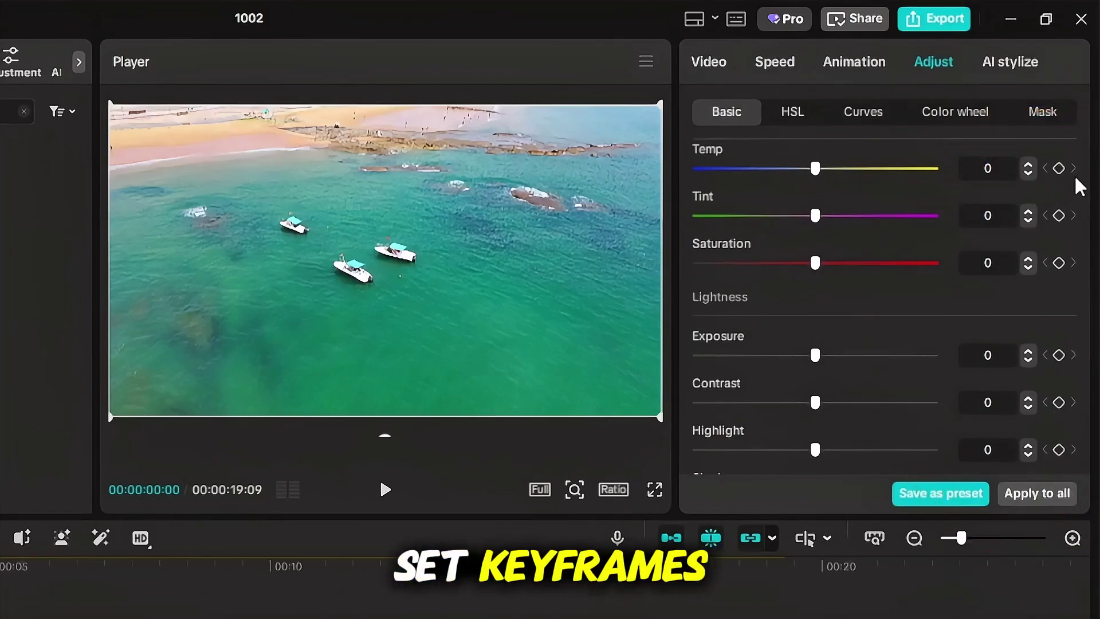
pyautogui.scroll(1, 816, 288)
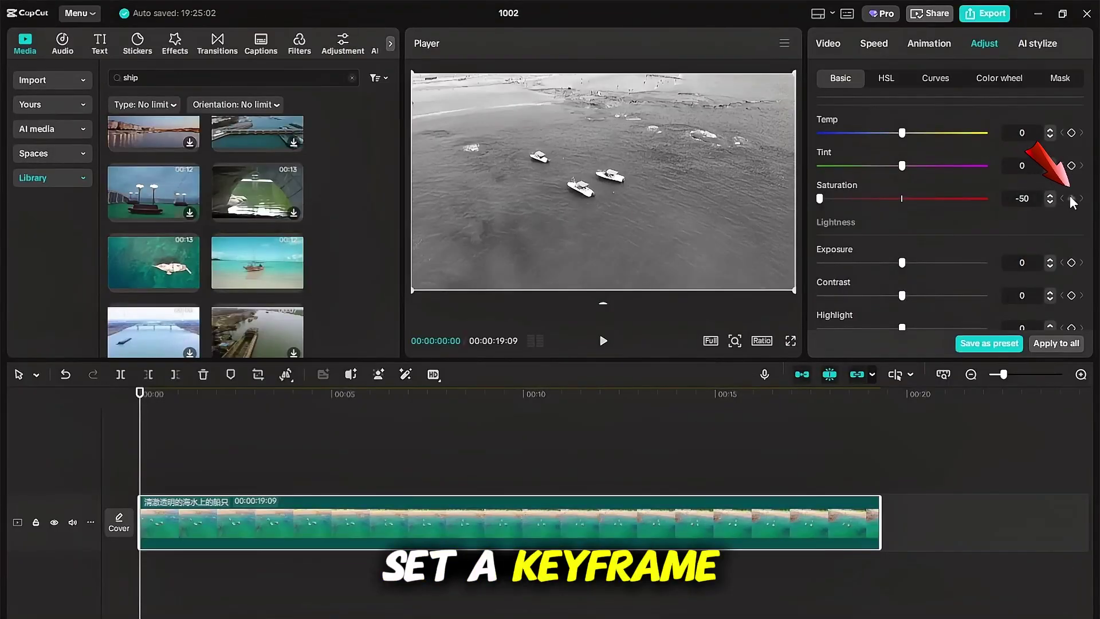
# Keyframe Saturation at the clip start, then raise it back toward 0 with a keyframe at 00:00:13:26
pyautogui.click(1072, 198)
pyautogui.moveTo(140, 395); pyautogui.dragTo(295, 367)
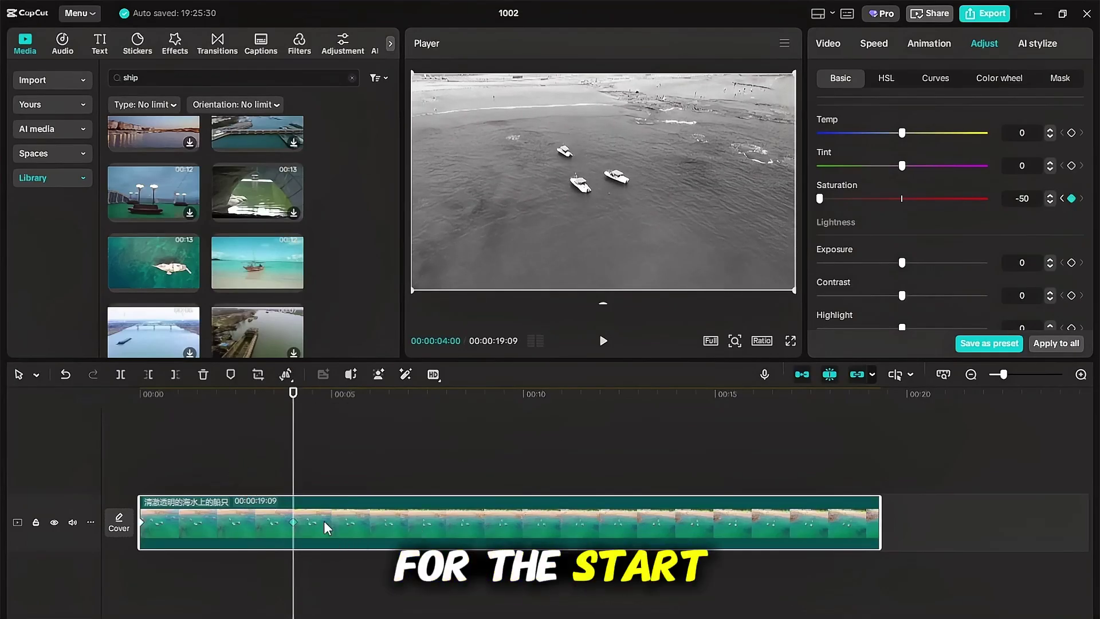
pyautogui.moveTo(296, 395); pyautogui.dragTo(672, 420)
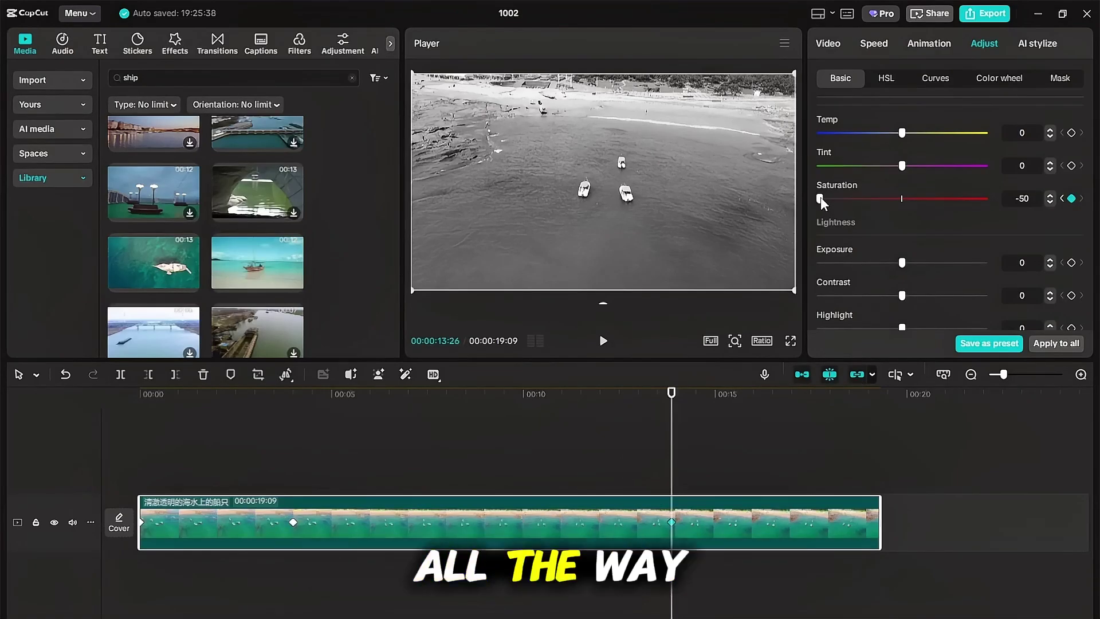
pyautogui.moveTo(820, 197); pyautogui.dragTo(902, 198)
# Play the saturation fade from the clip start up to the second keyframe
pyautogui.click(467, 404)
pyautogui.click(142, 407)
pyautogui.press('space')
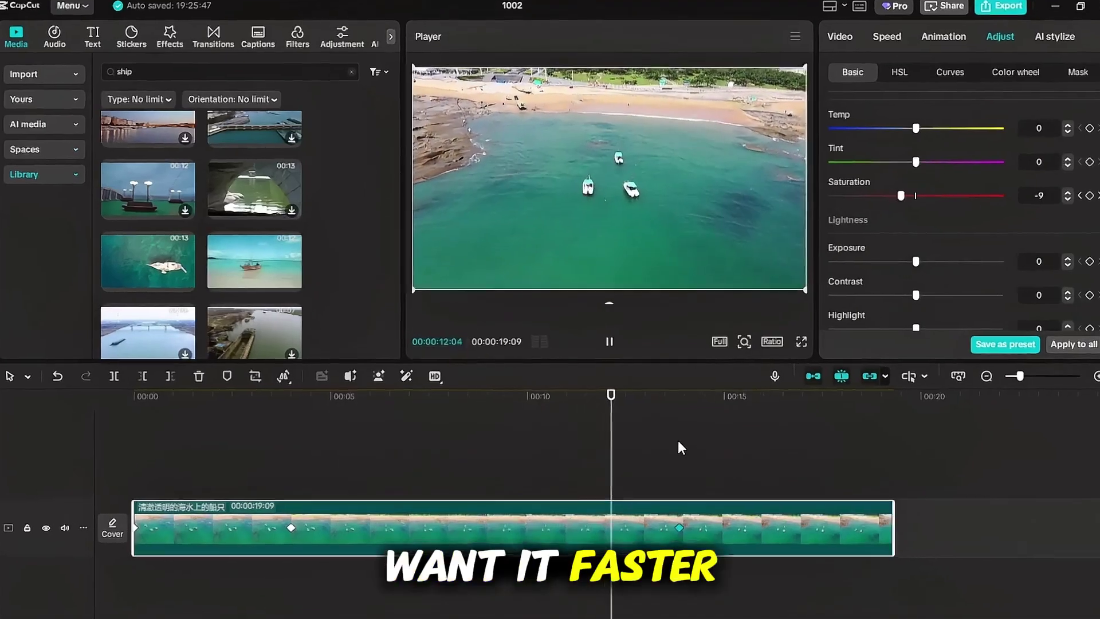
pyautogui.click(671, 522)
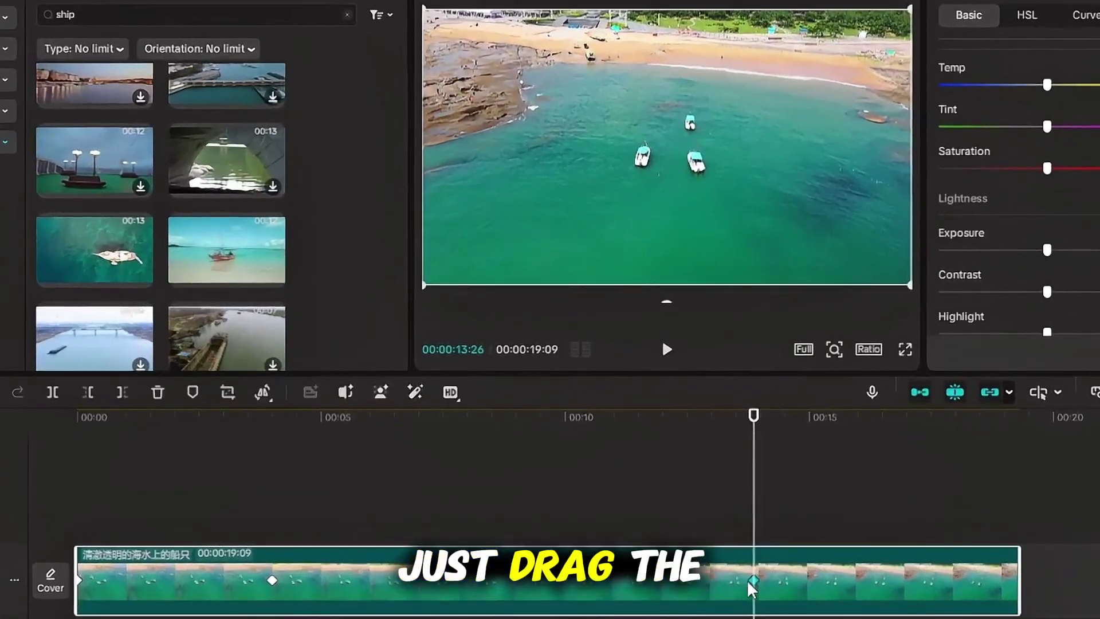
# Move the colour keyframe earlier to about 8 seconds and preview the quicker fade
pyautogui.moveTo(752, 582); pyautogui.dragTo(498, 582)
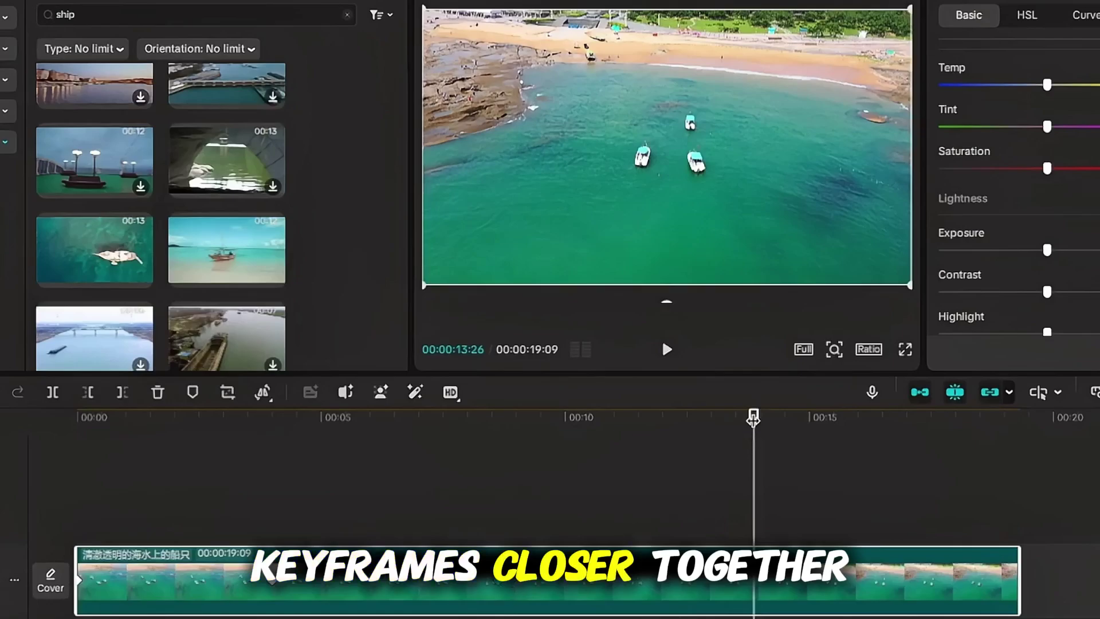
pyautogui.moveTo(753, 416); pyautogui.dragTo(77, 416)
pyautogui.press('space')
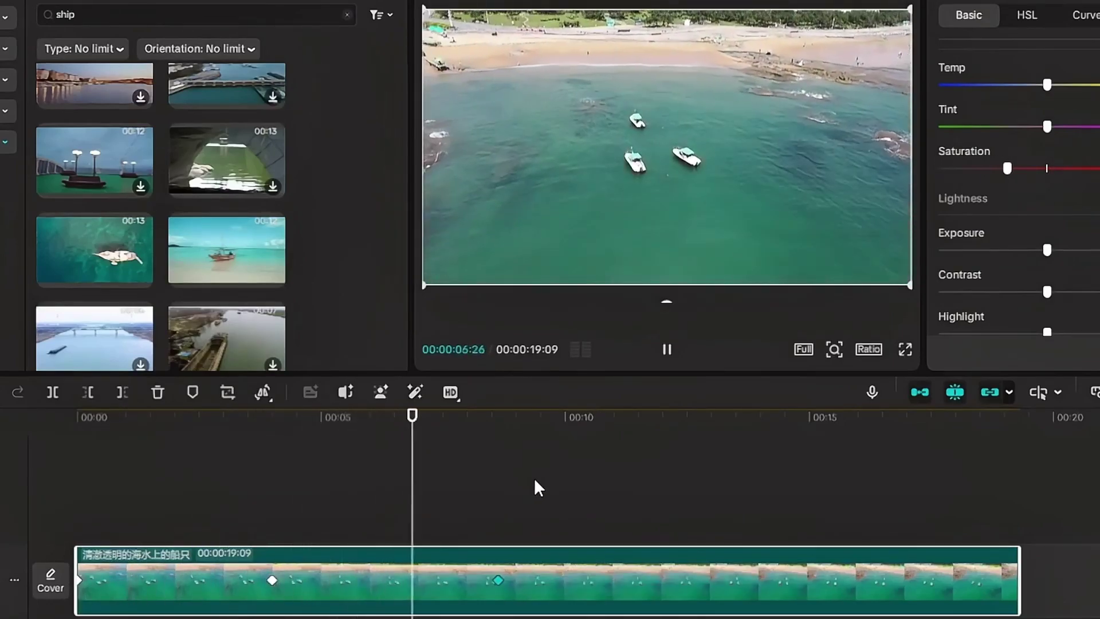
pyautogui.click(663, 344)
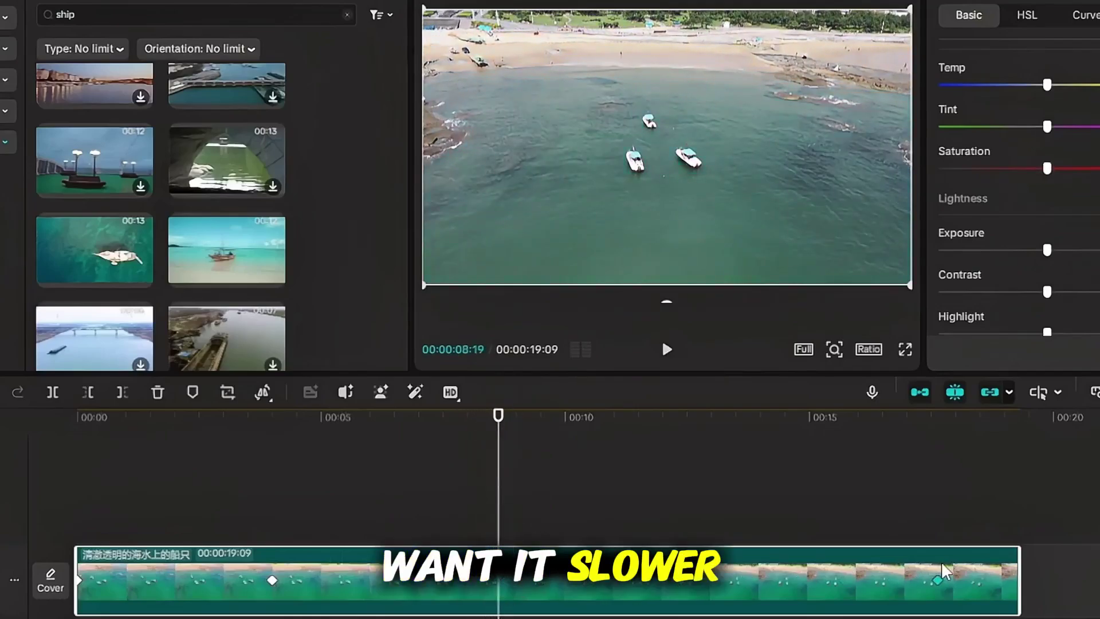
pyautogui.press('space')
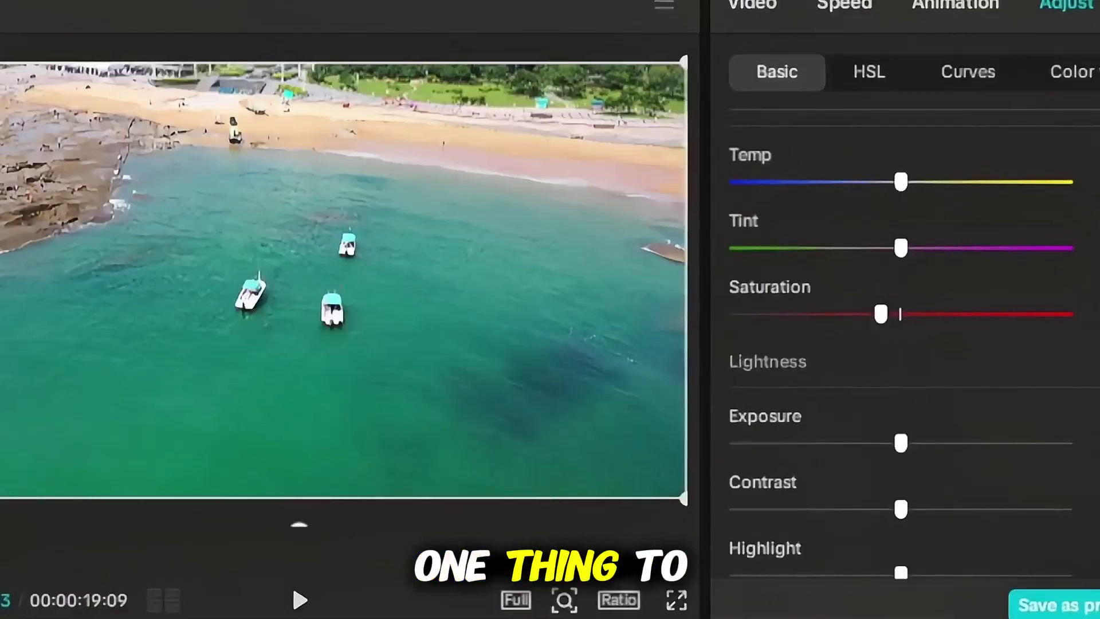
# Drag the Tint slider to its minimum to give the footage a greener look
pyautogui.scroll(3, 901, 333)
pyautogui.scroll(-7, 901, 344)
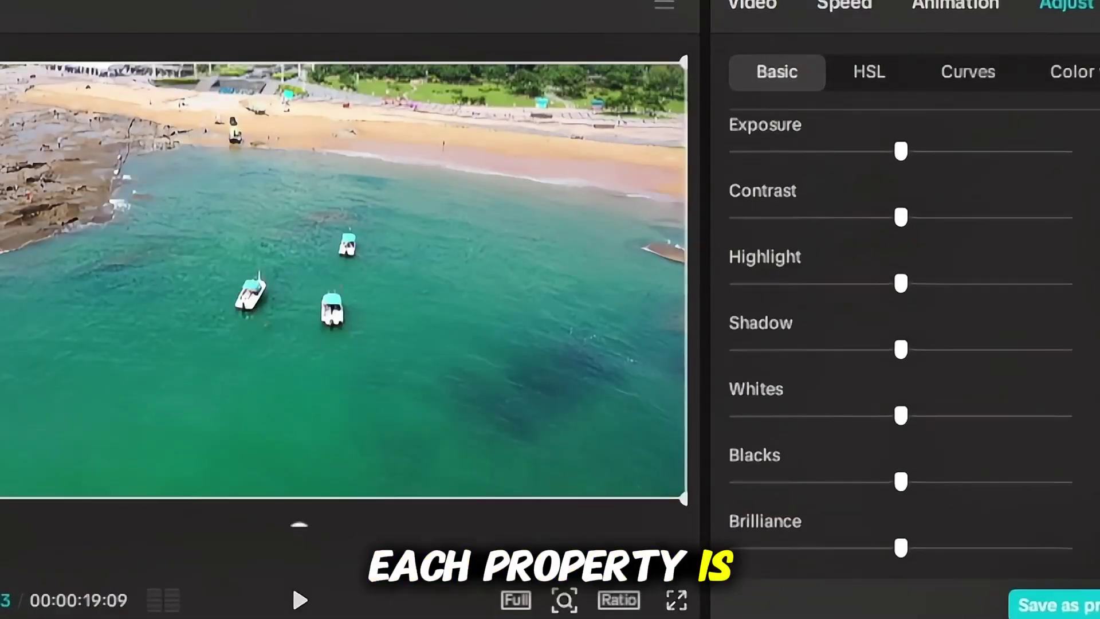
pyautogui.scroll(6, 901, 343)
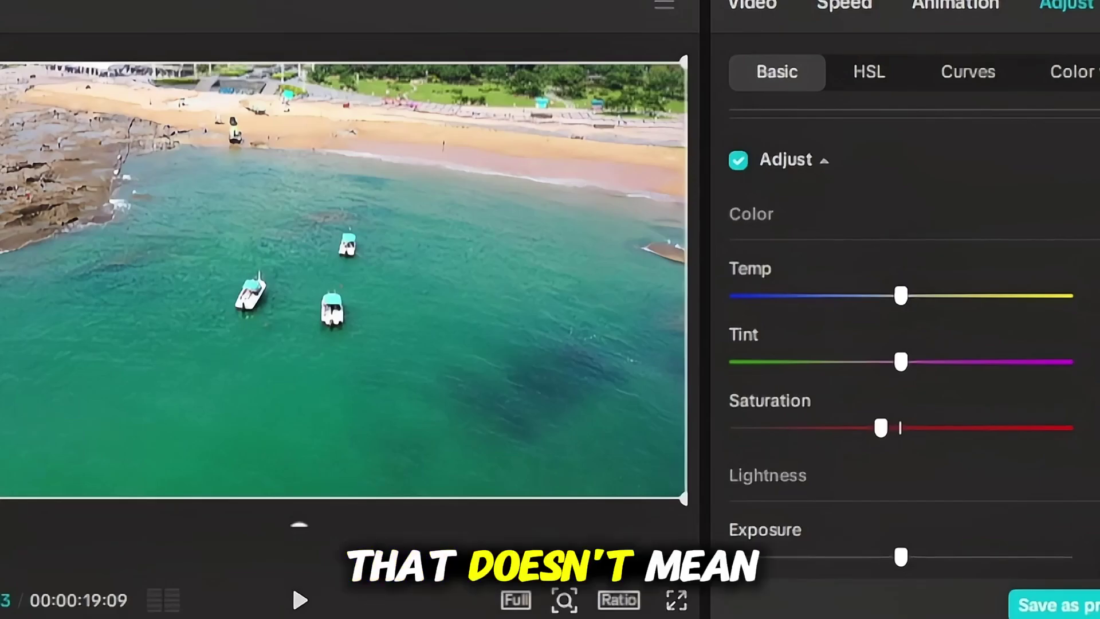
pyautogui.moveTo(889, 379); pyautogui.dragTo(1004, 378)
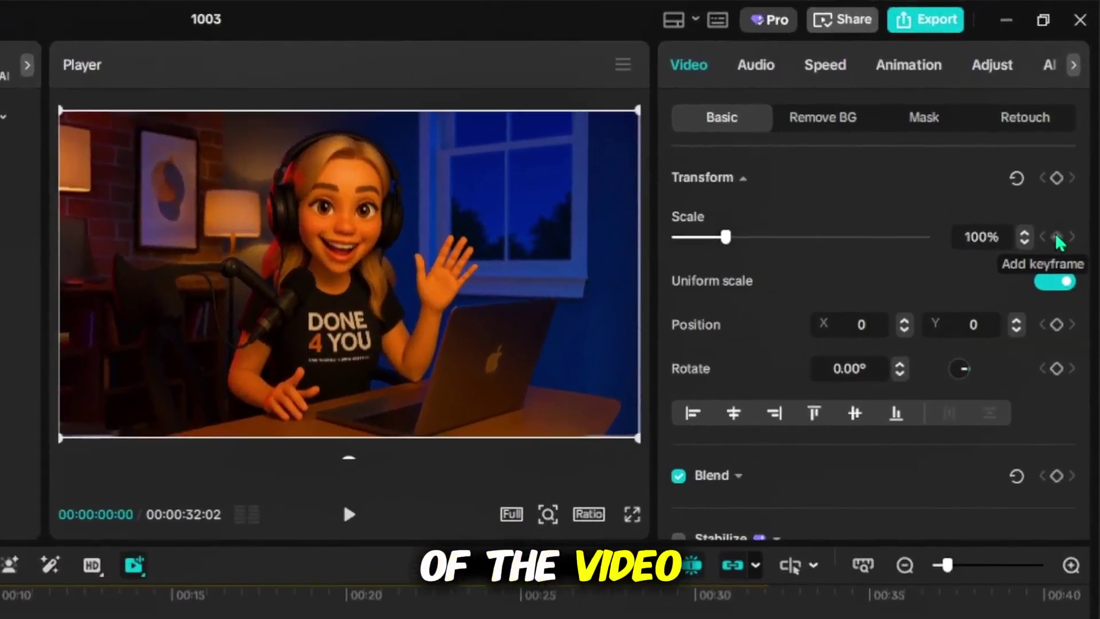
# Keyframe the avatar at the start and at 00:00:08:26, zoomed to 156% and shifted down
pyautogui.click(1057, 324)
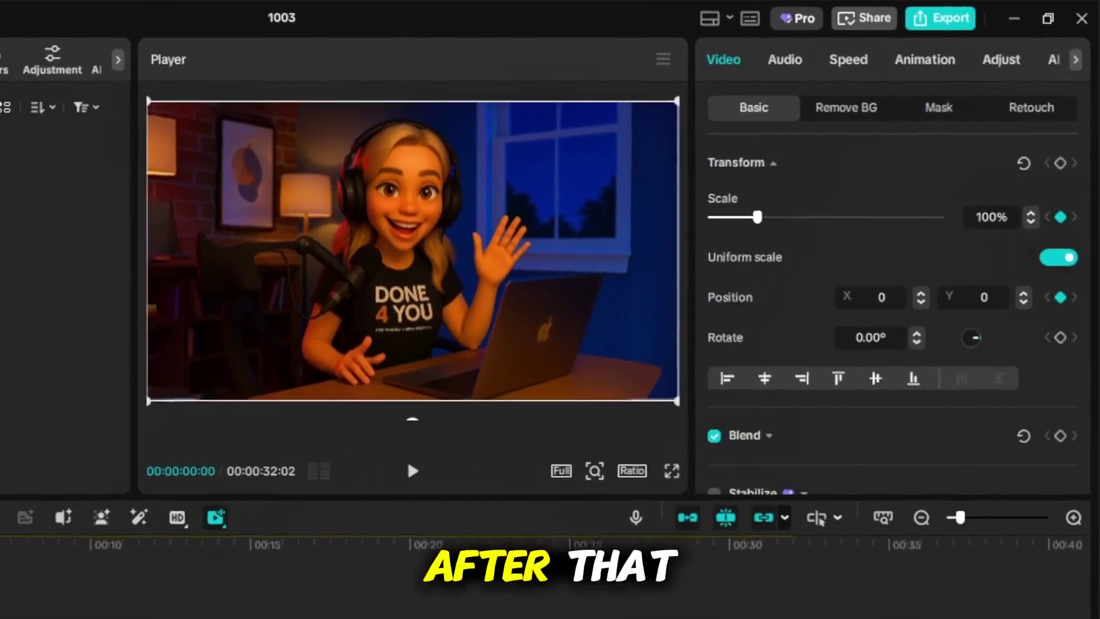
pyautogui.moveTo(126, 459); pyautogui.dragTo(348, 418)
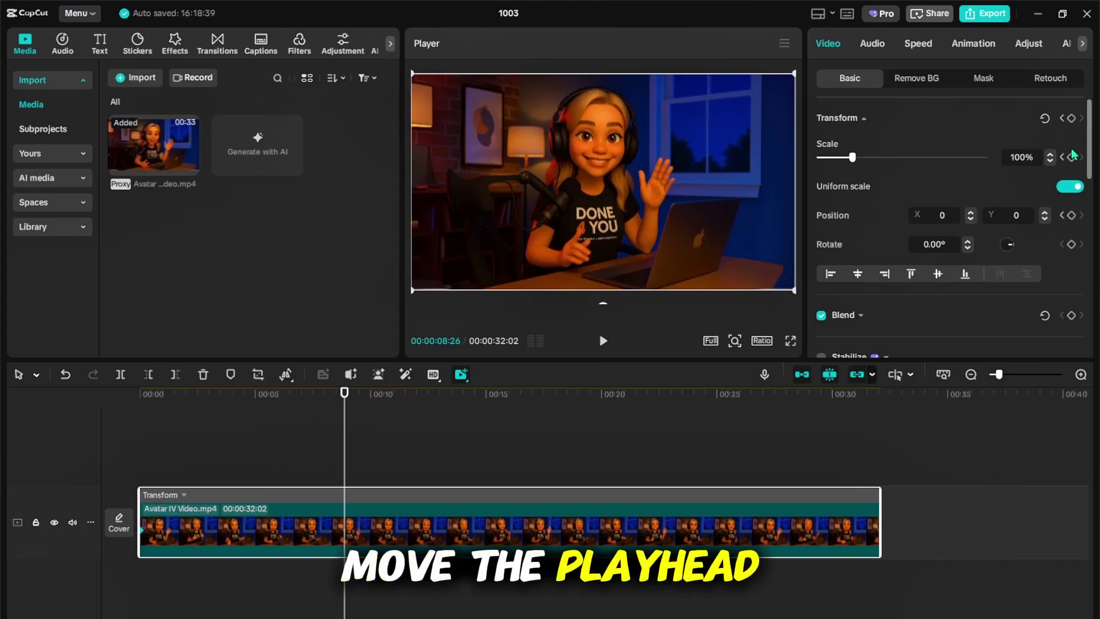
pyautogui.click(1071, 216)
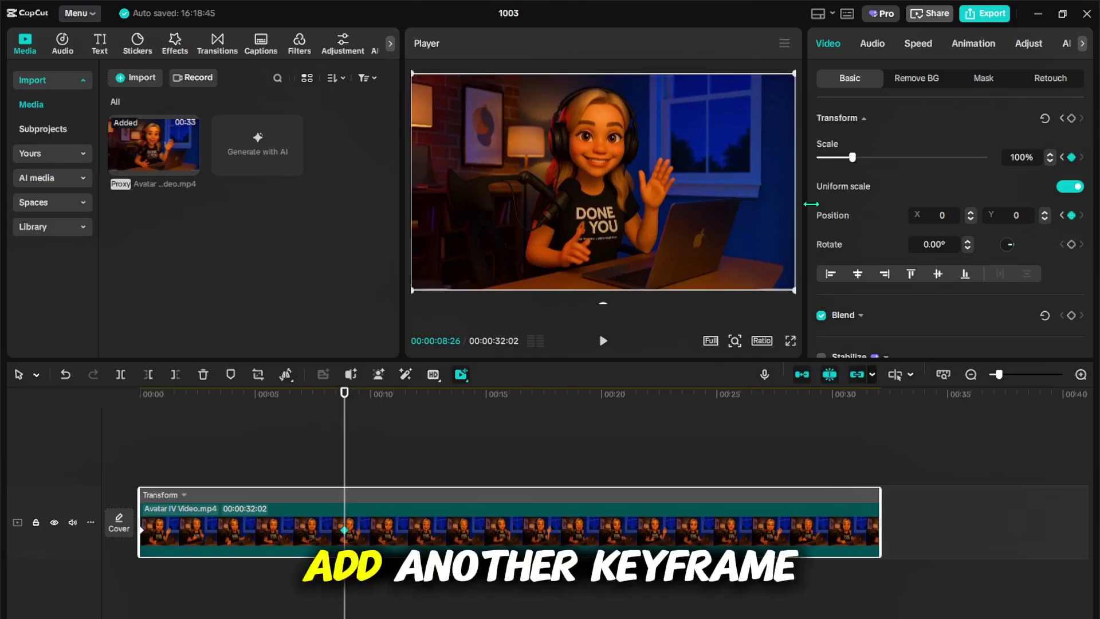
pyautogui.moveTo(852, 158); pyautogui.dragTo(872, 165)
pyautogui.moveTo(573, 164); pyautogui.dragTo(564, 218)
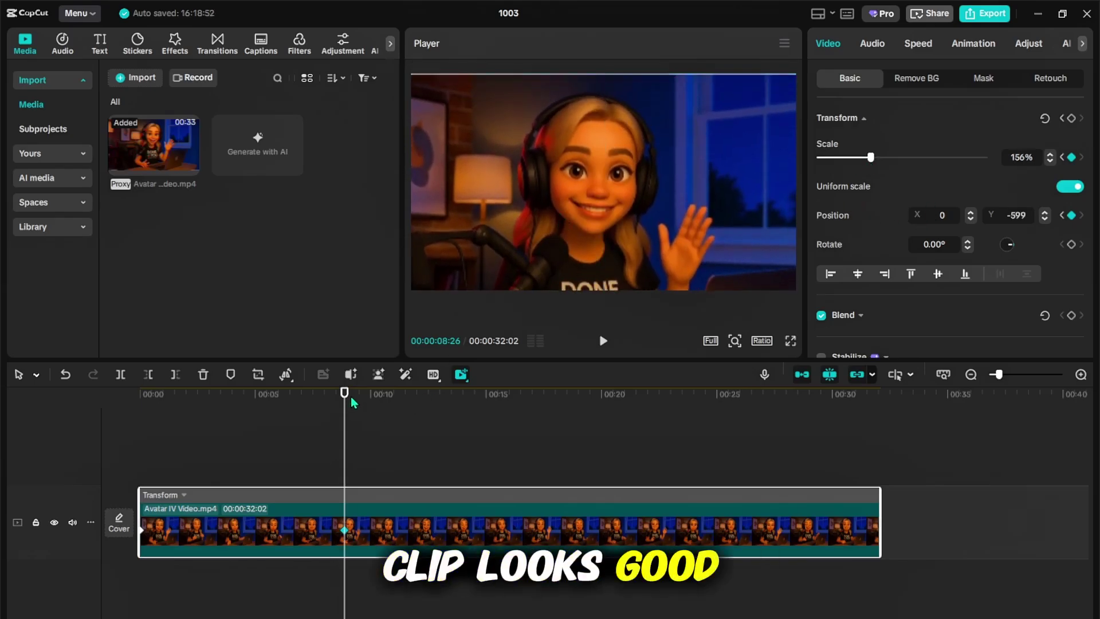
pyautogui.moveTo(351, 397); pyautogui.dragTo(128, 397)
pyautogui.press('space')
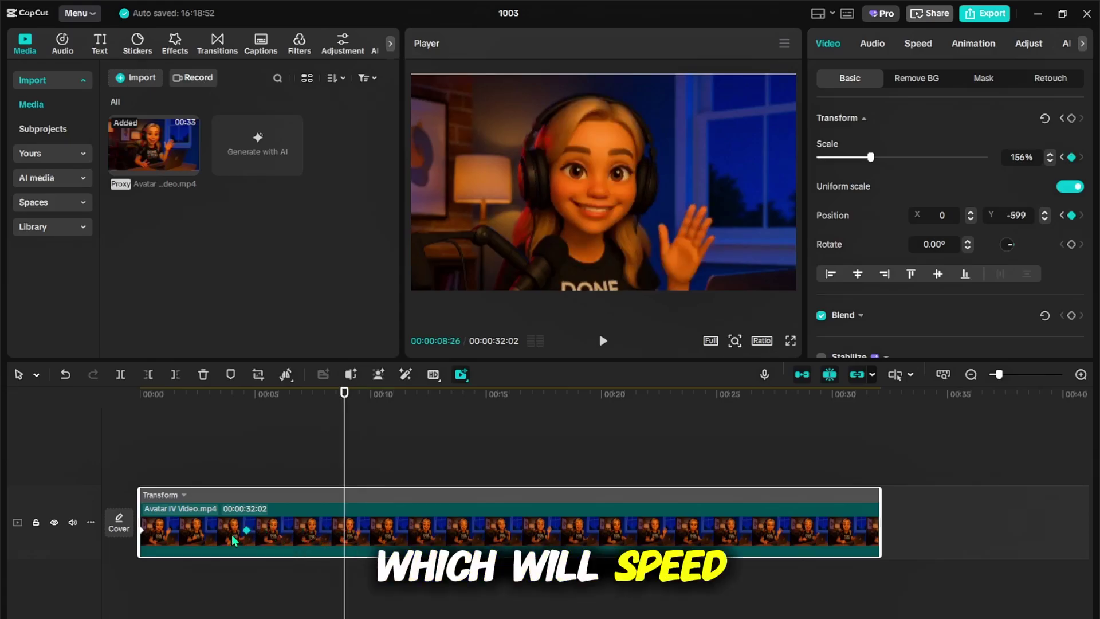
# Retime the zoom keyframe, first earlier, then near the clip end for a slower zoom, previewing each
pyautogui.moveTo(247, 531); pyautogui.dragTo(200, 532)
pyautogui.moveTo(345, 393); pyautogui.dragTo(3, 409)
pyautogui.press('space')
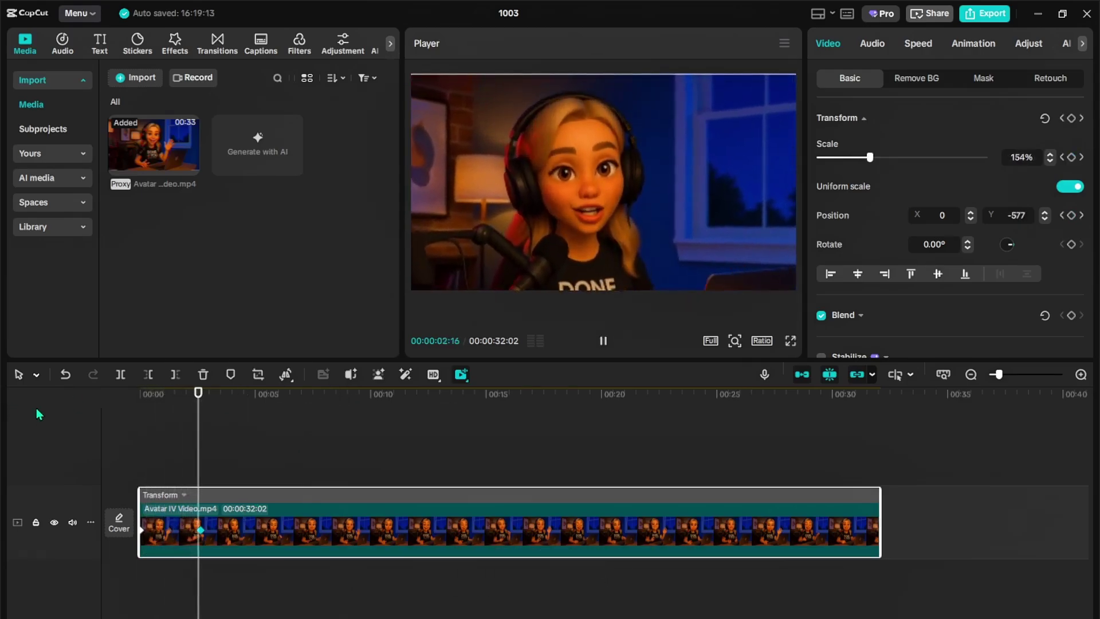
pyautogui.press('space')
pyautogui.moveTo(201, 532); pyautogui.dragTo(832, 536)
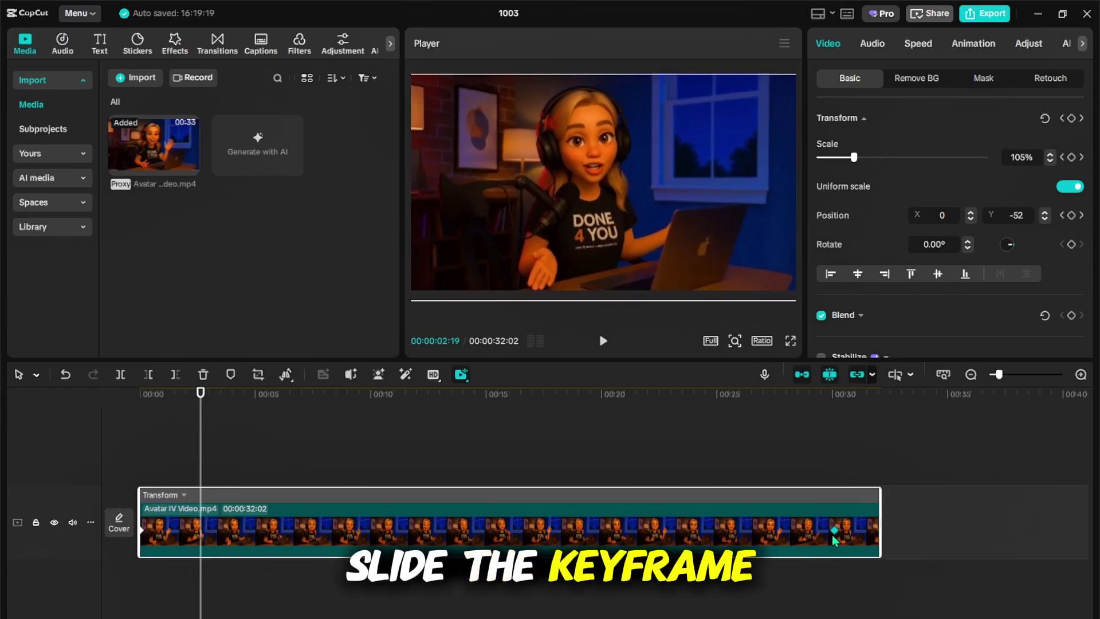
pyautogui.press('space')
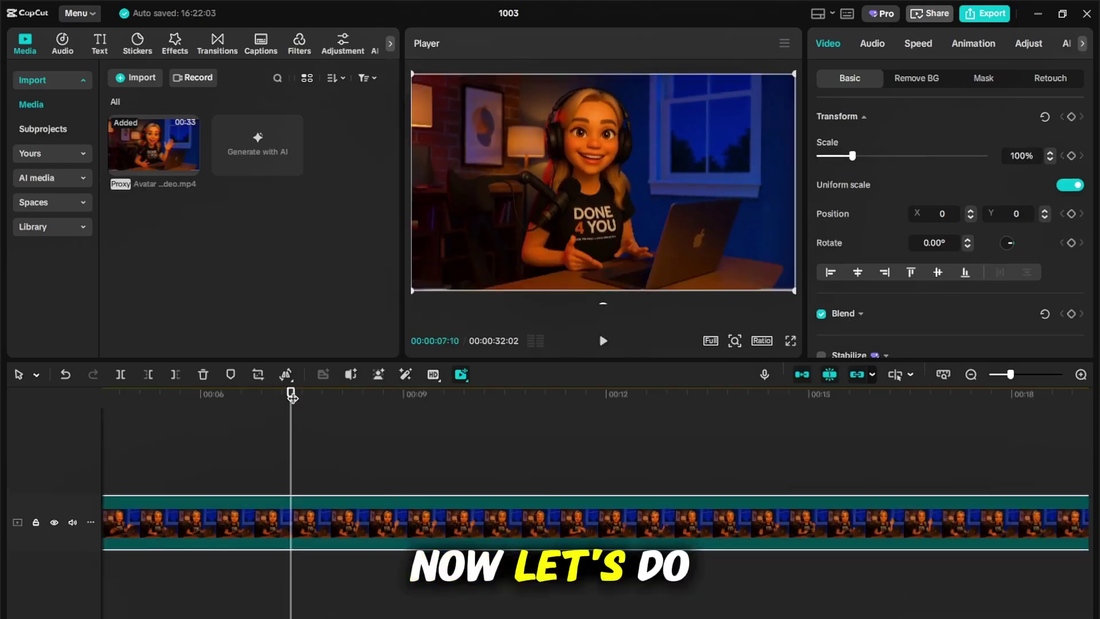
# Add Scale and Position keyframes on the avatar clip at 04:10
pyautogui.moveTo(292, 397); pyautogui.dragTo(343, 412)
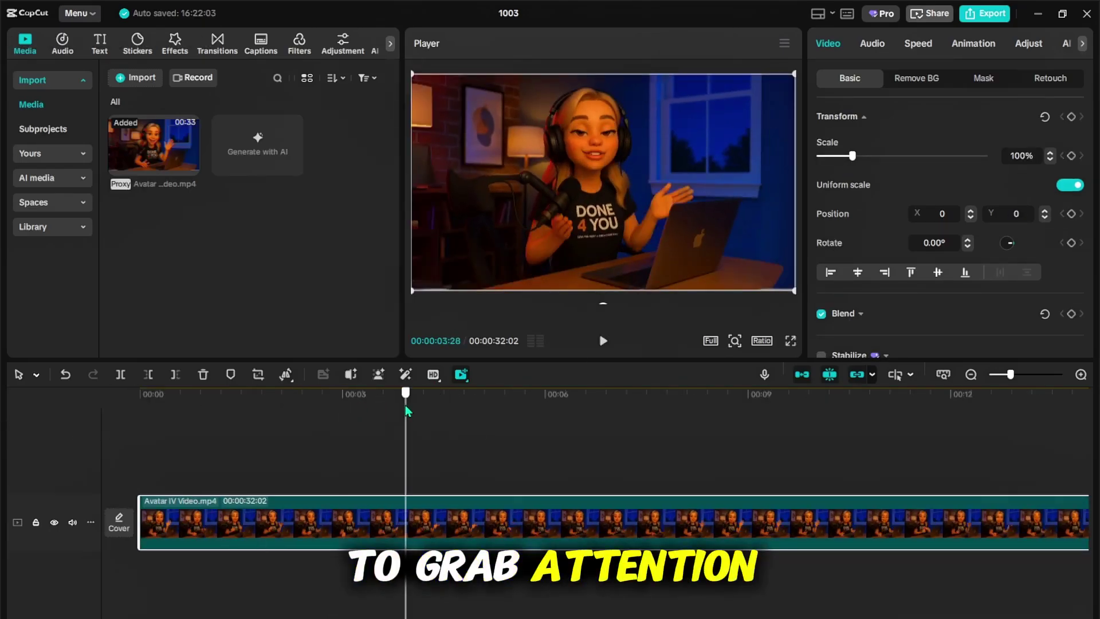
pyautogui.press('space')
pyautogui.press('space')
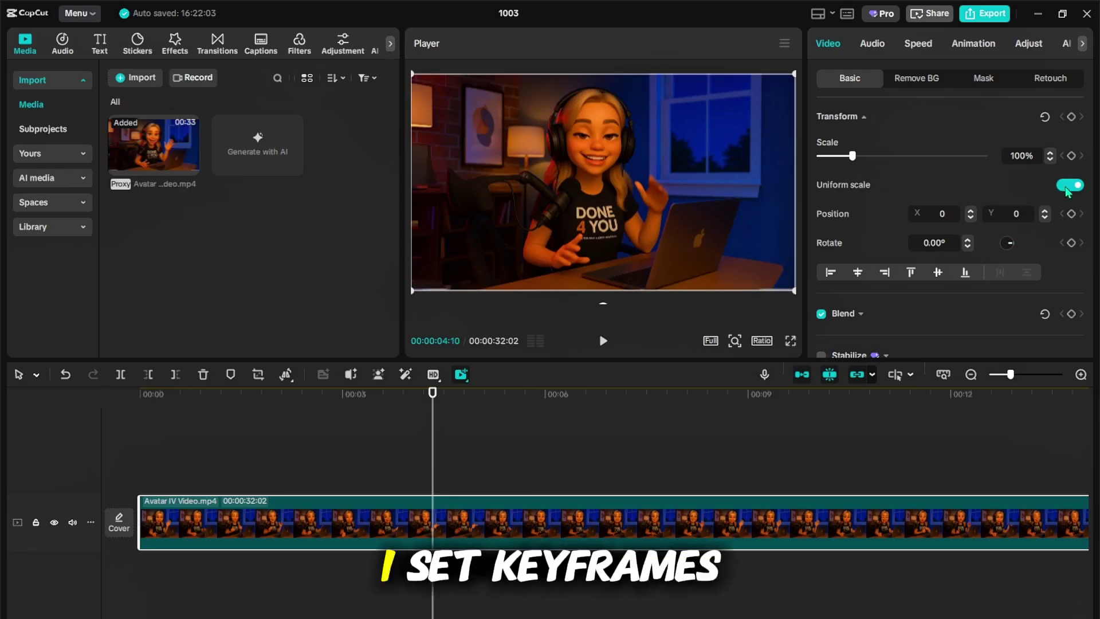
pyautogui.click(1072, 156)
pyautogui.click(1071, 214)
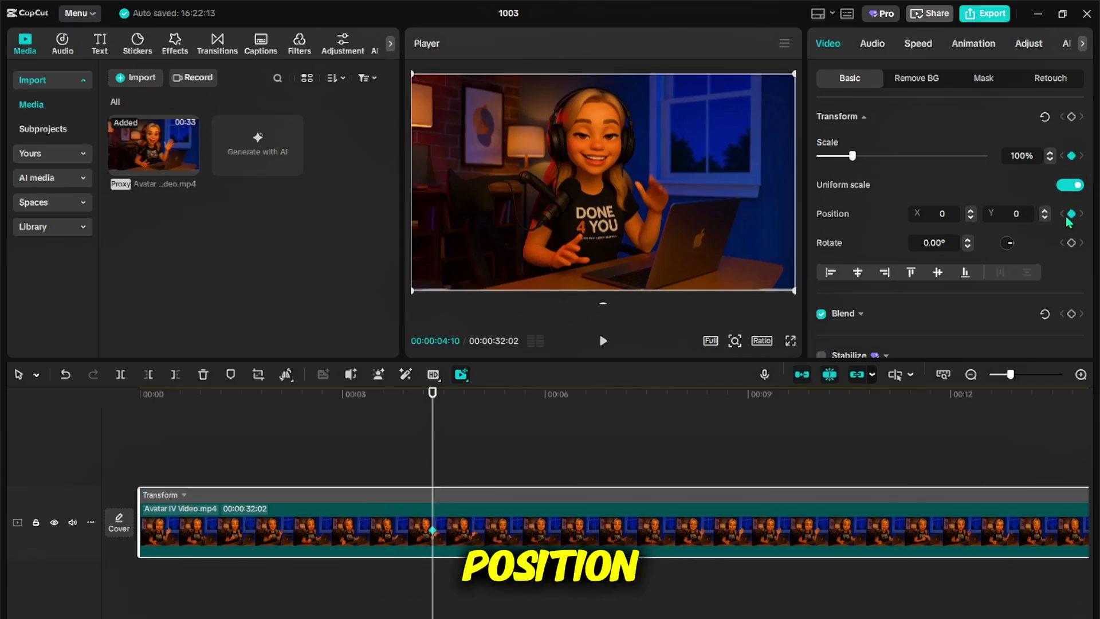
# At 04:15 add a Position keyframe, scale the avatar to 151% and preview the zoom
pyautogui.moveTo(429, 399); pyautogui.dragTo(444, 400)
pyautogui.click(1070, 213)
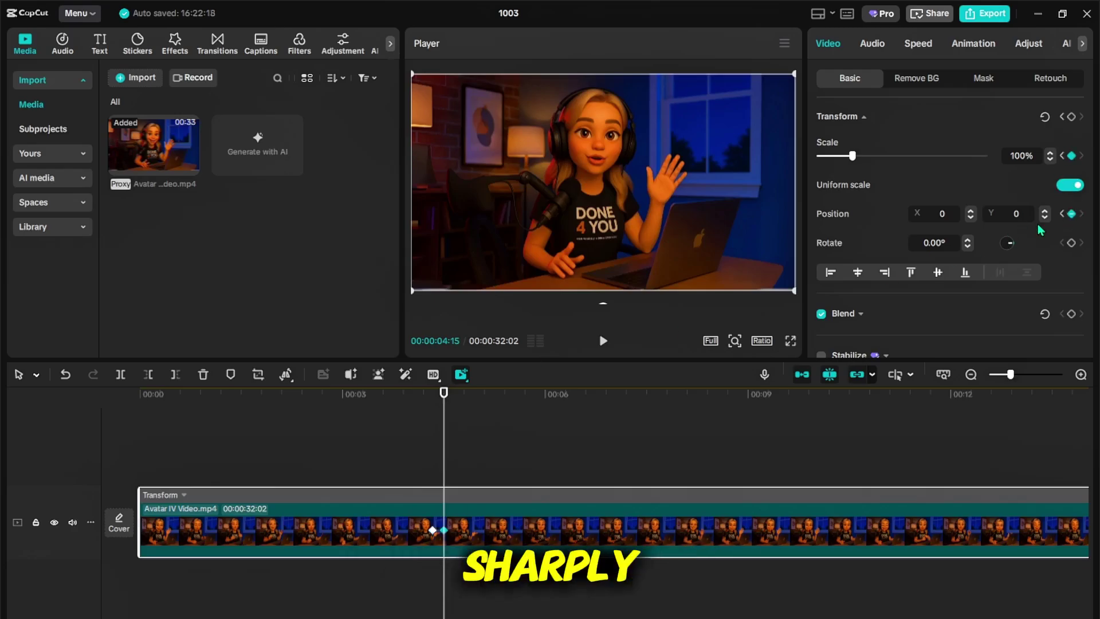
pyautogui.moveTo(858, 165); pyautogui.dragTo(870, 156)
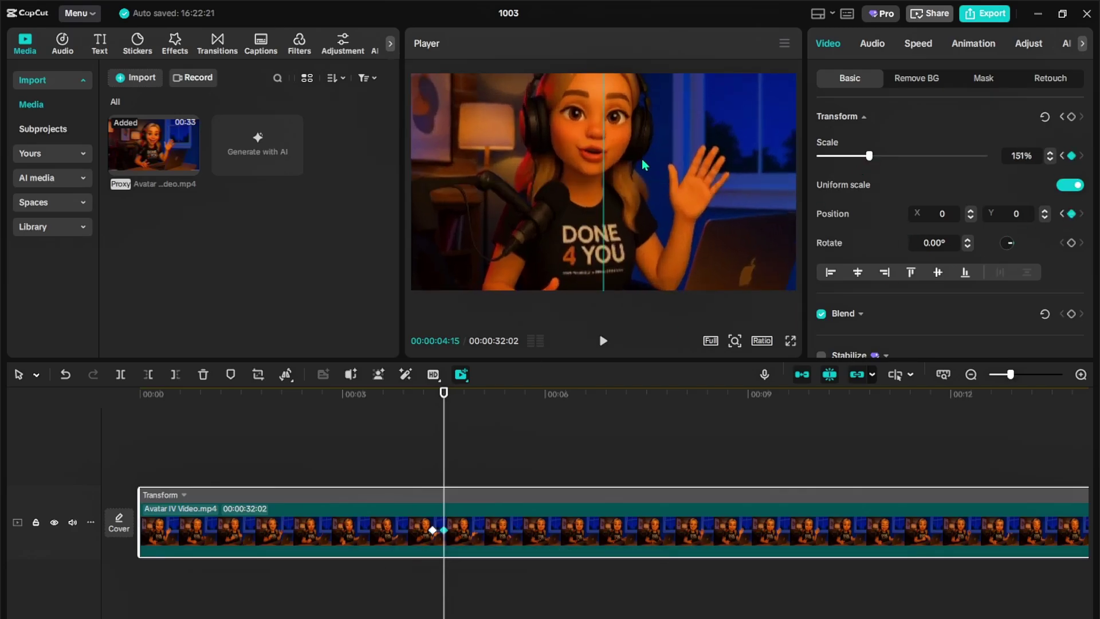
pyautogui.moveTo(431, 405); pyautogui.dragTo(389, 407)
pyautogui.press('space')
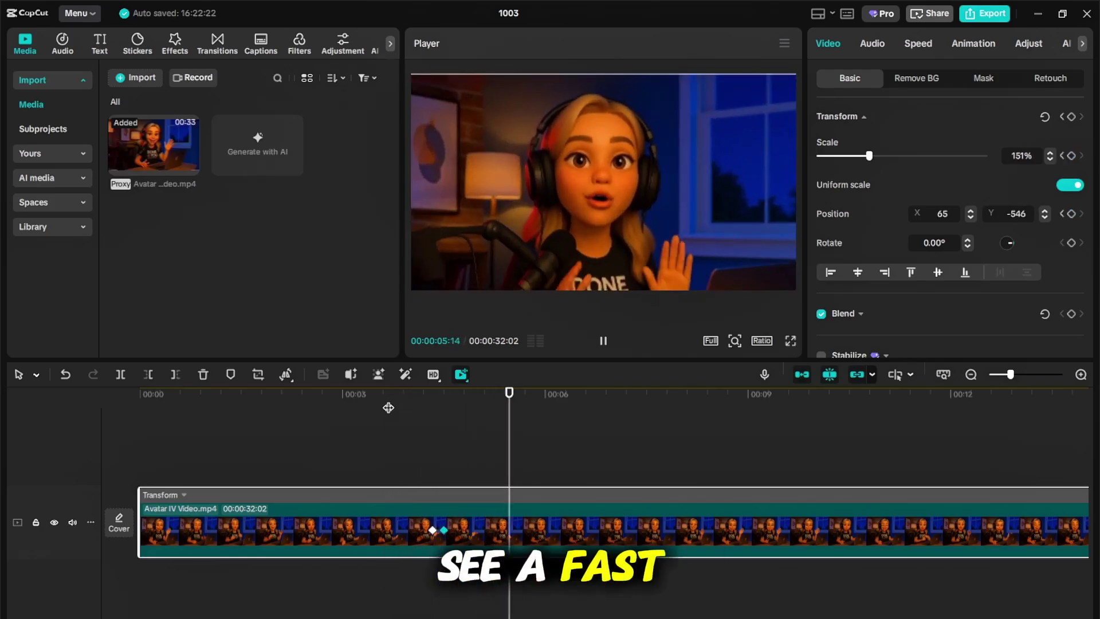
pyautogui.press('space')
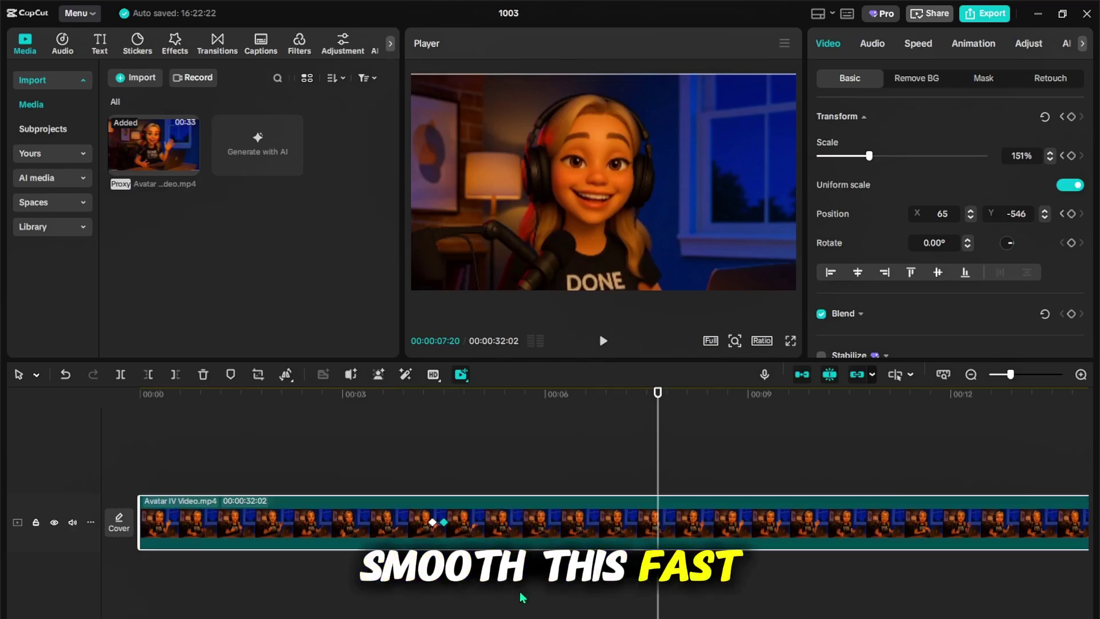
# Show the avatar clip's keyframe graph and marquee-select both Scale keyframes
pyautogui.rightClick(498, 514)
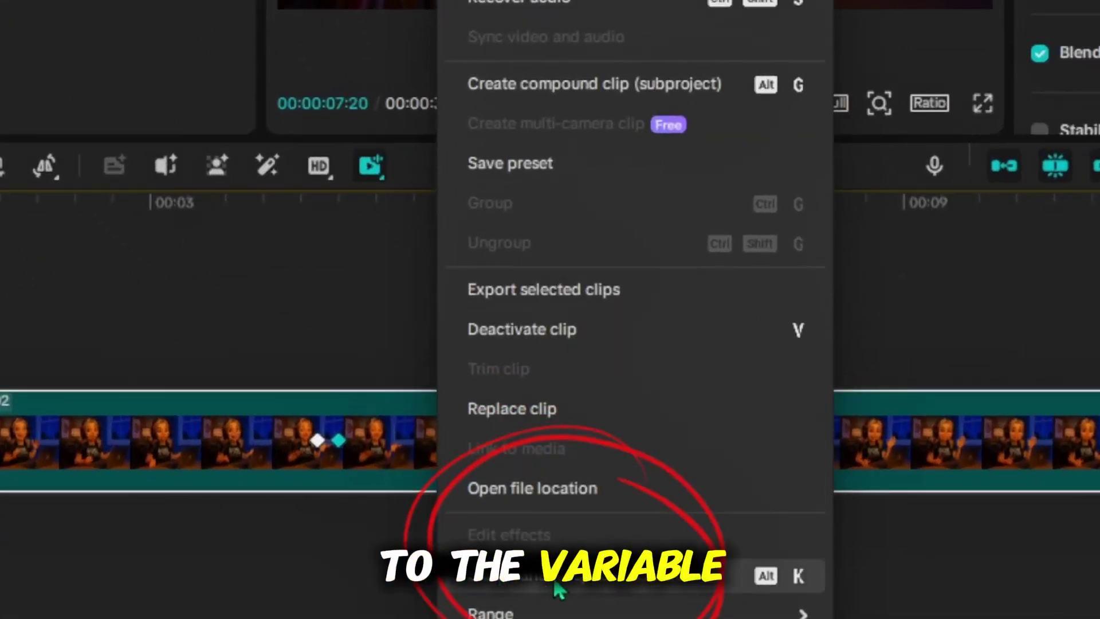
pyautogui.click(556, 585)
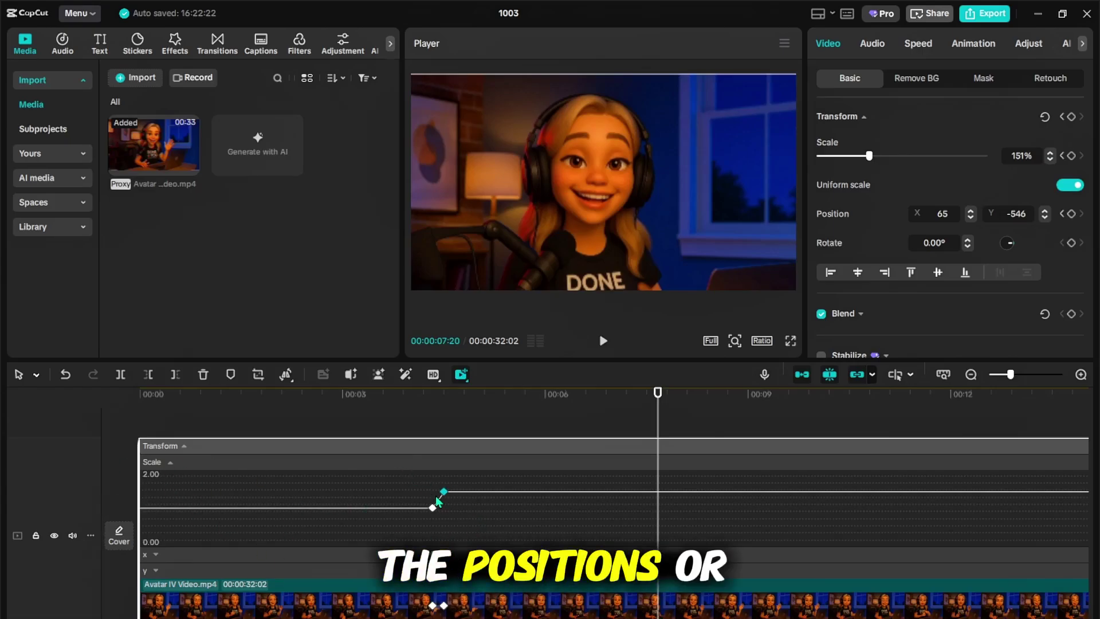
pyautogui.click(478, 523)
pyautogui.moveTo(479, 523); pyautogui.dragTo(401, 475)
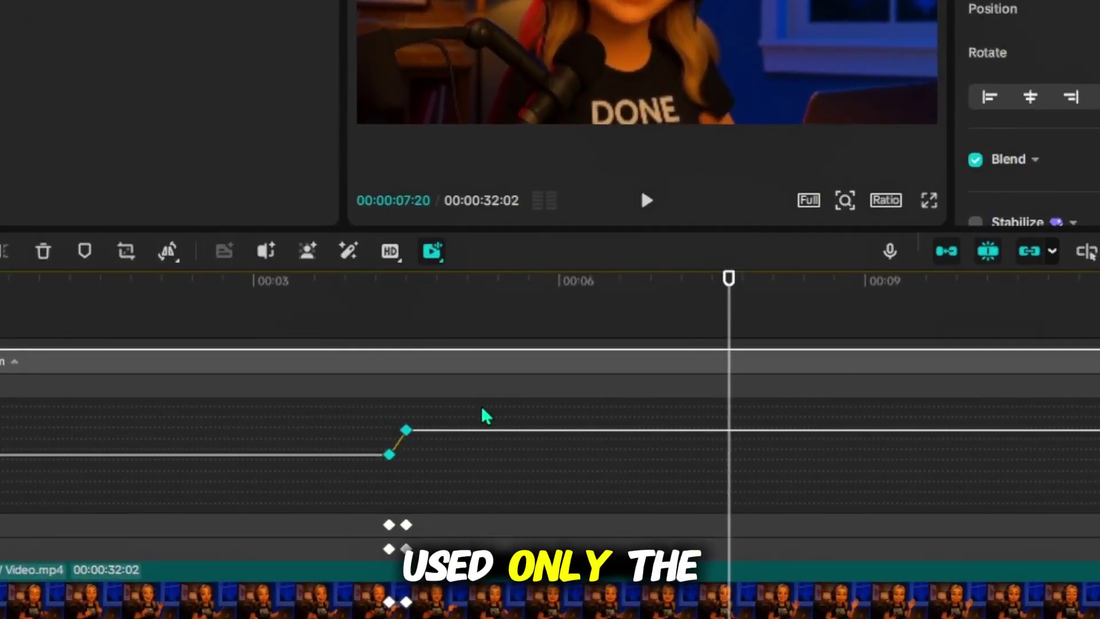
# Apply the Quad Ease preset curve between the two selected Scale keyframes
pyautogui.rightClick(406, 440)
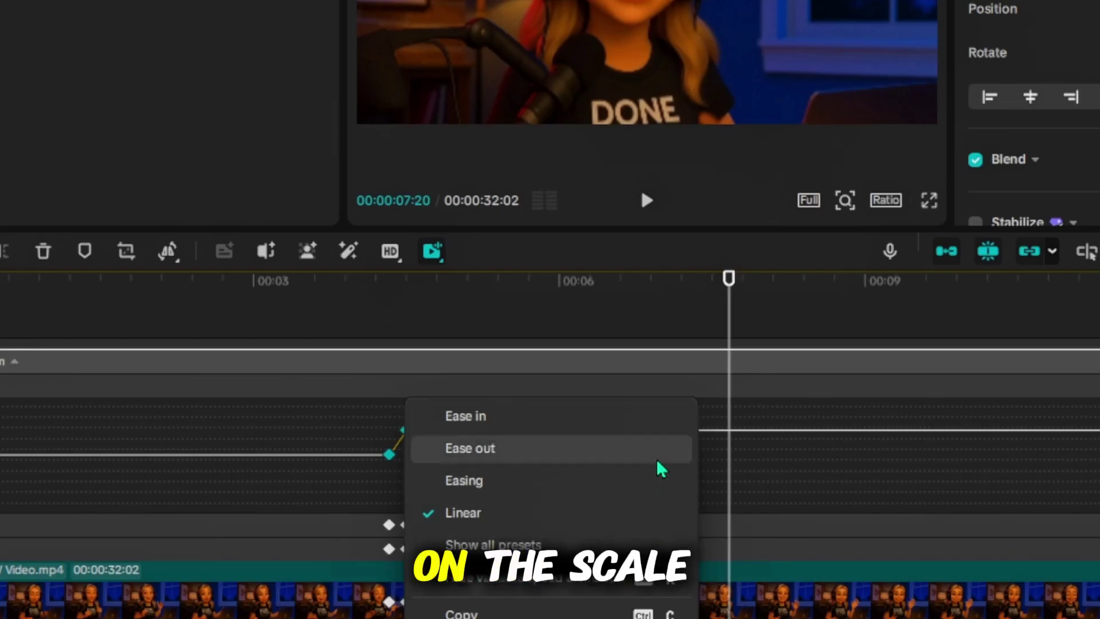
pyautogui.click(530, 546)
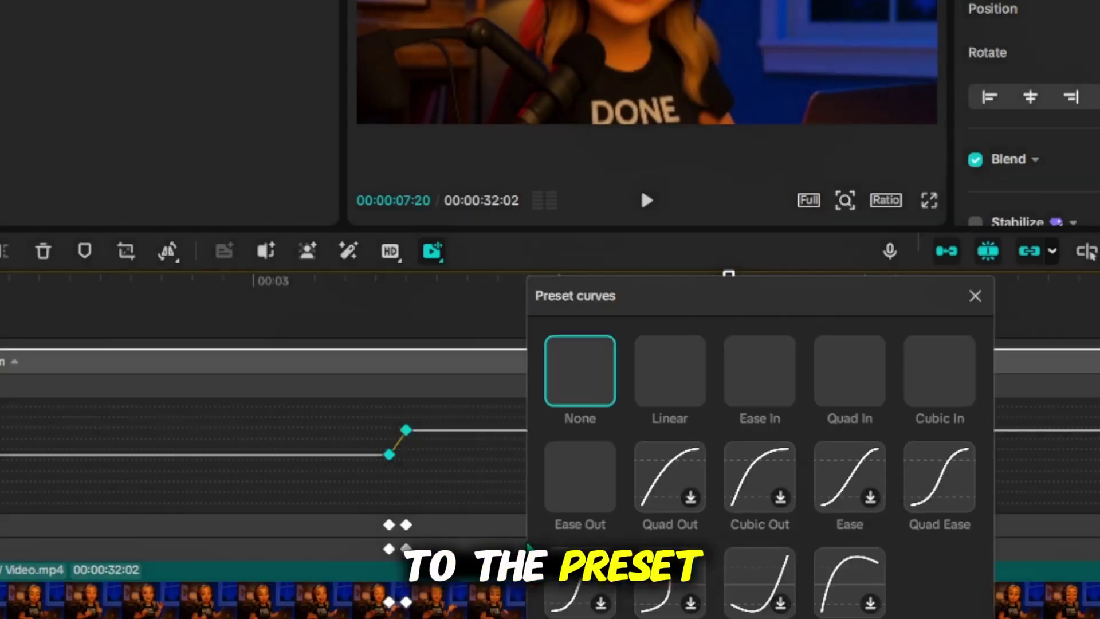
pyautogui.click(941, 498)
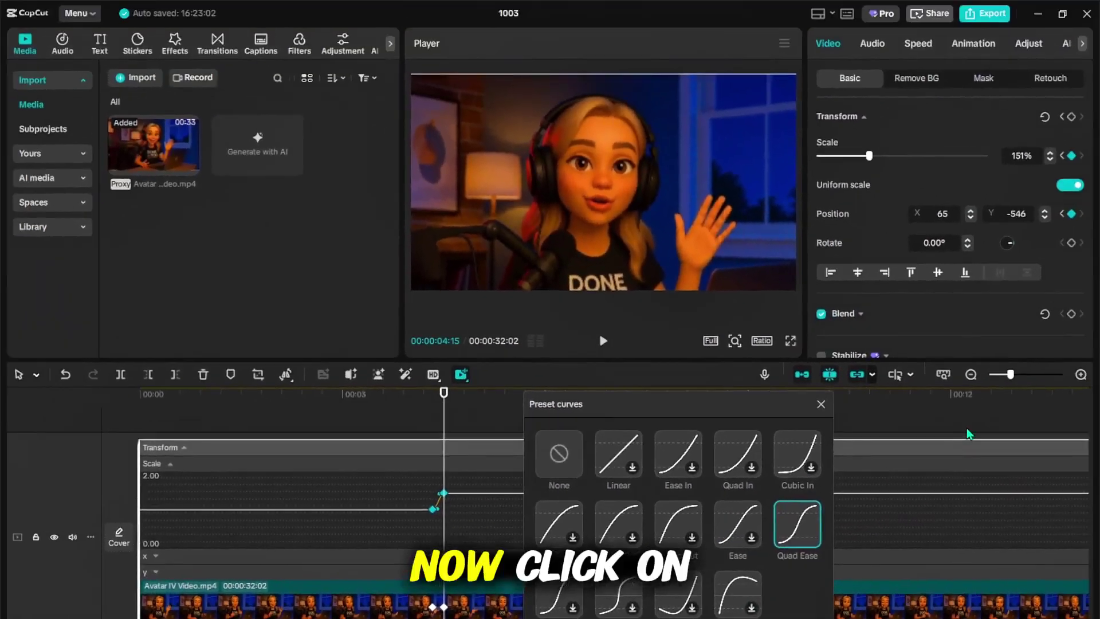
pyautogui.click(1018, 375)
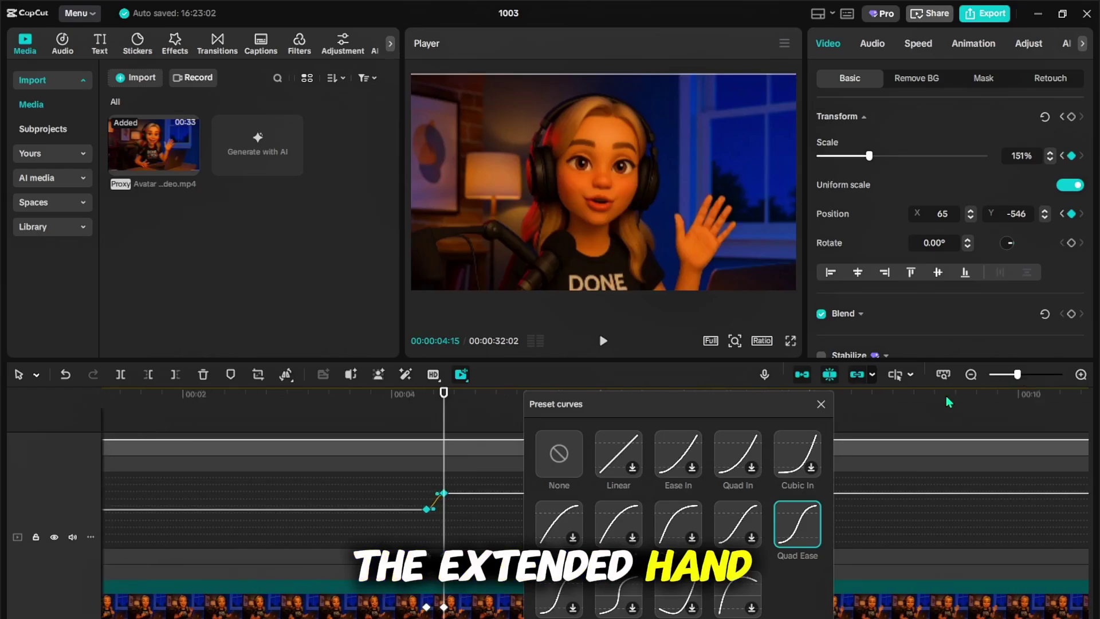
pyautogui.click(821, 406)
# Drag the Bezier handle to soften the Scale ease into the second keyframe, then scrub to review
pyautogui.moveTo(1018, 374); pyautogui.dragTo(1031, 375)
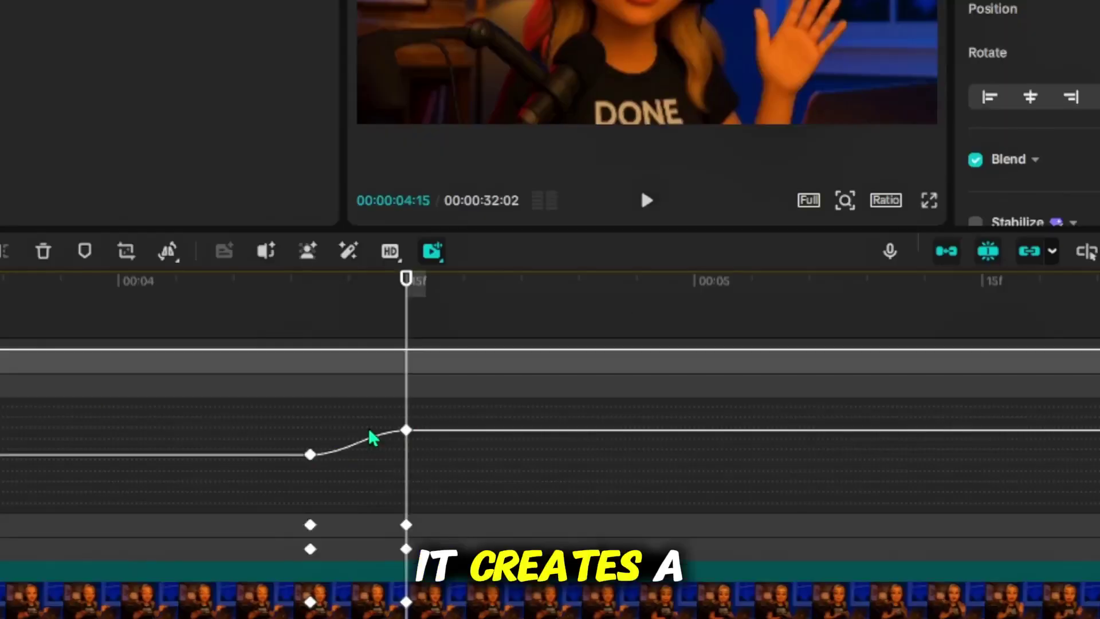
pyautogui.moveTo(415, 430); pyautogui.dragTo(342, 436)
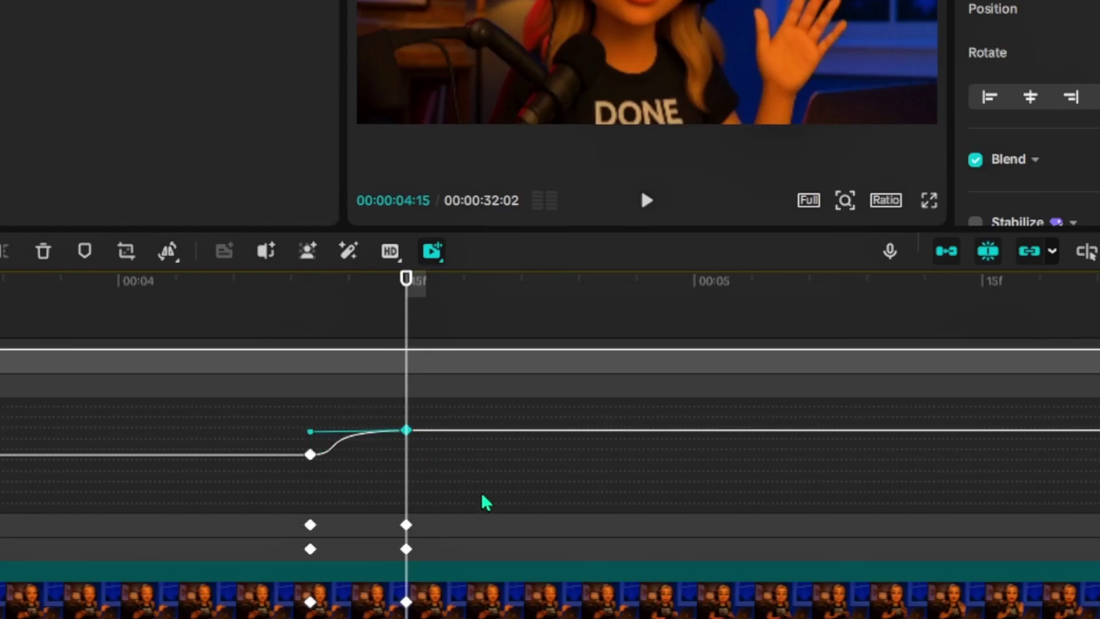
pyautogui.moveTo(401, 291); pyautogui.dragTo(676, 292)
pyautogui.scroll(-1, 676, 367)
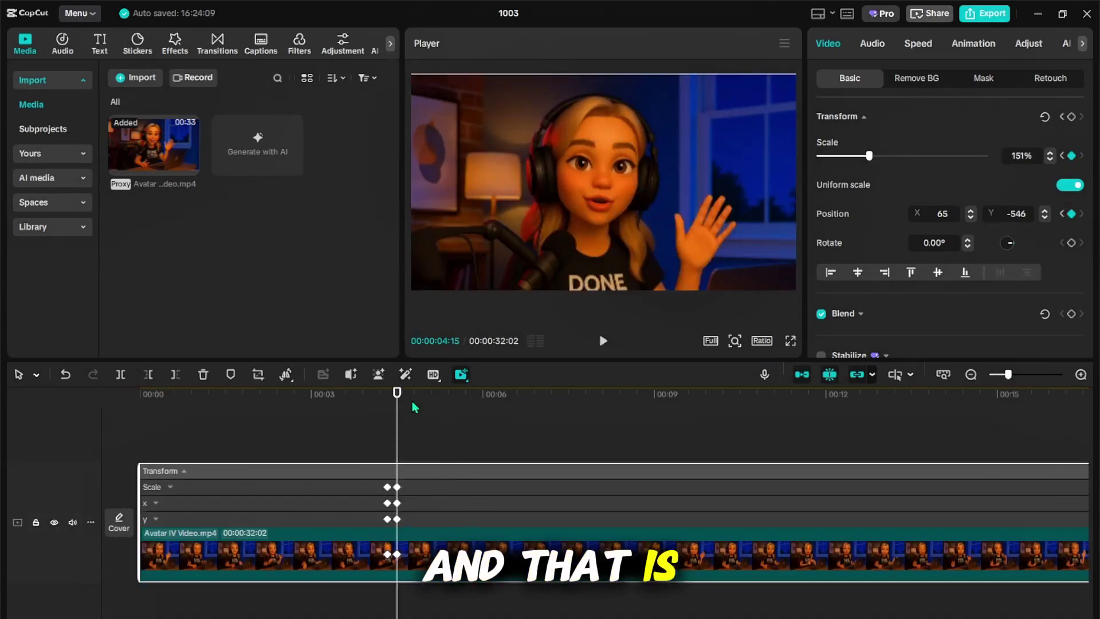
pyautogui.moveTo(333, 394); pyautogui.dragTo(285, 400)
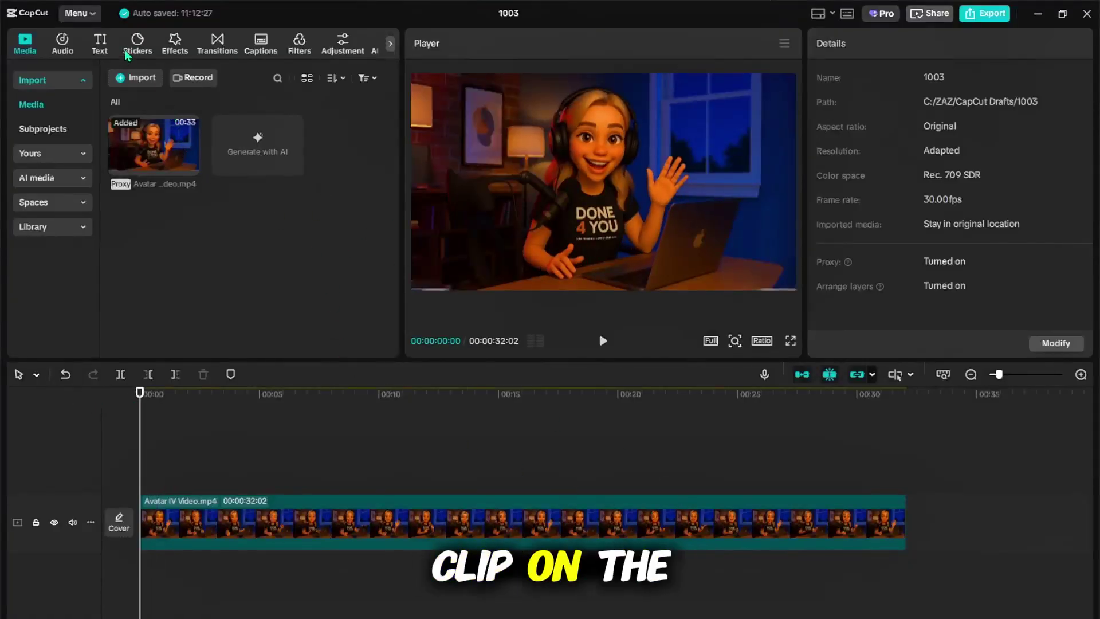
# Search the sticker library for 'bee', then switch to your Favorites stickers
pyautogui.click(135, 45)
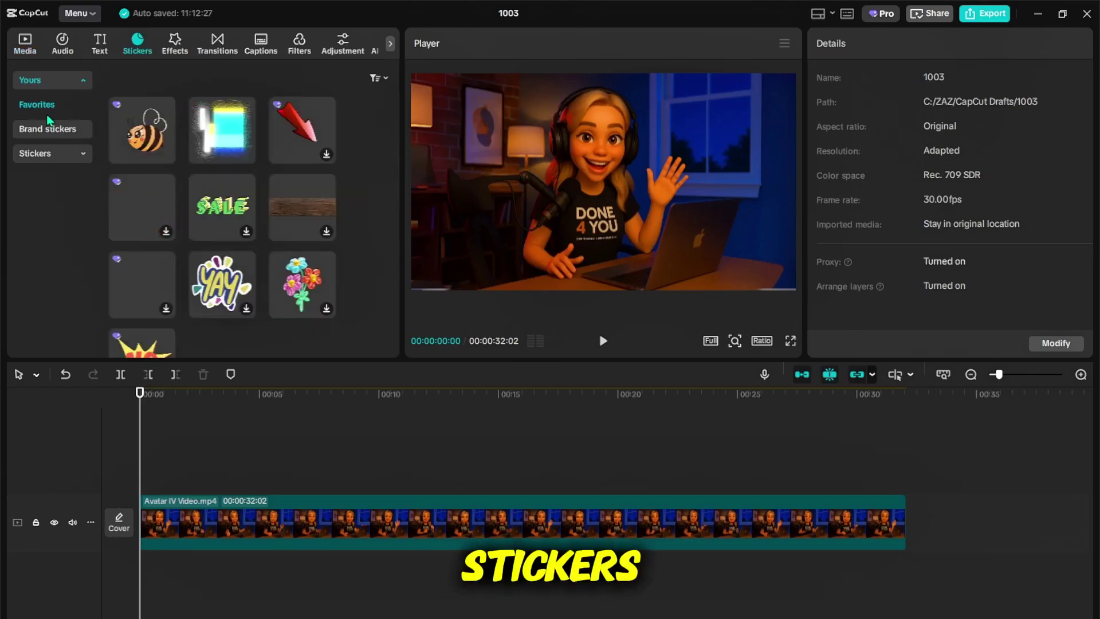
pyautogui.click(49, 153)
pyautogui.click(150, 77)
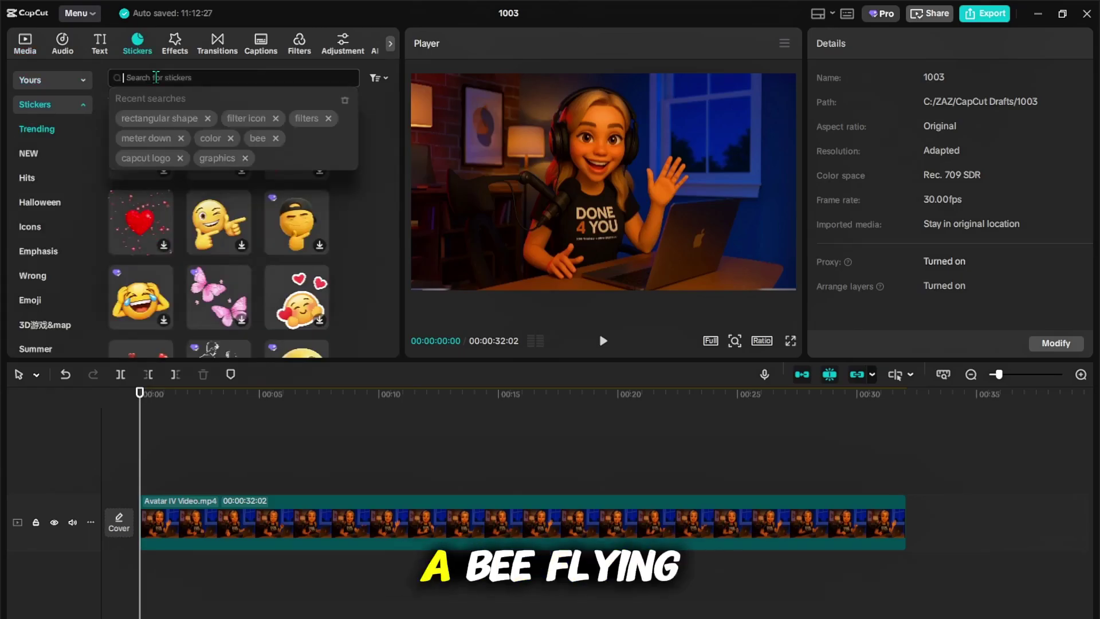
pyautogui.write('bee')
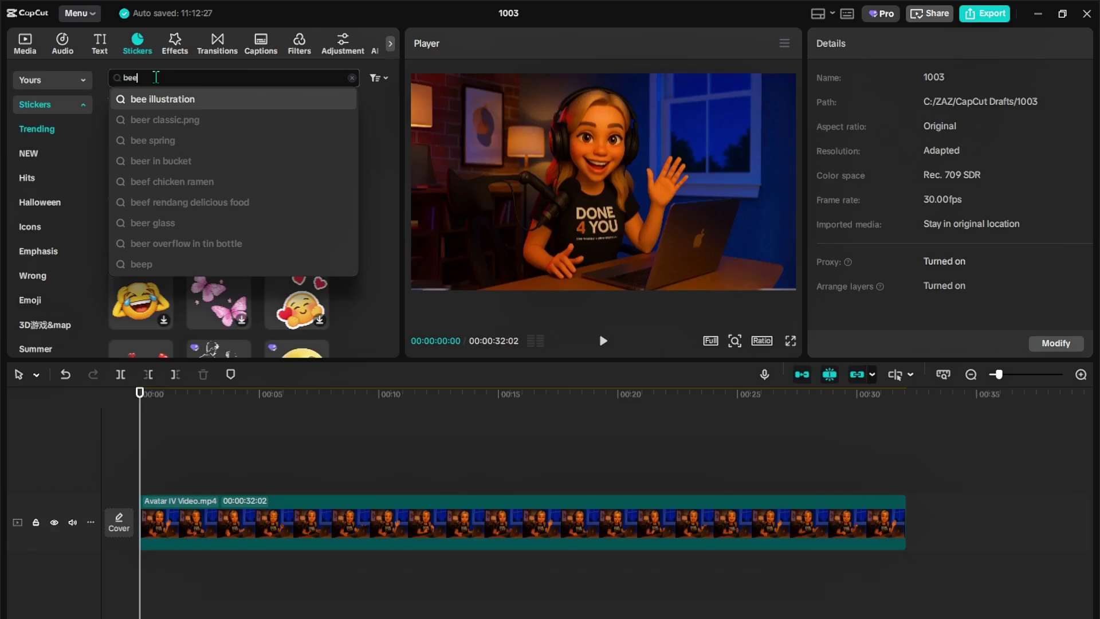
pyautogui.press('Return')
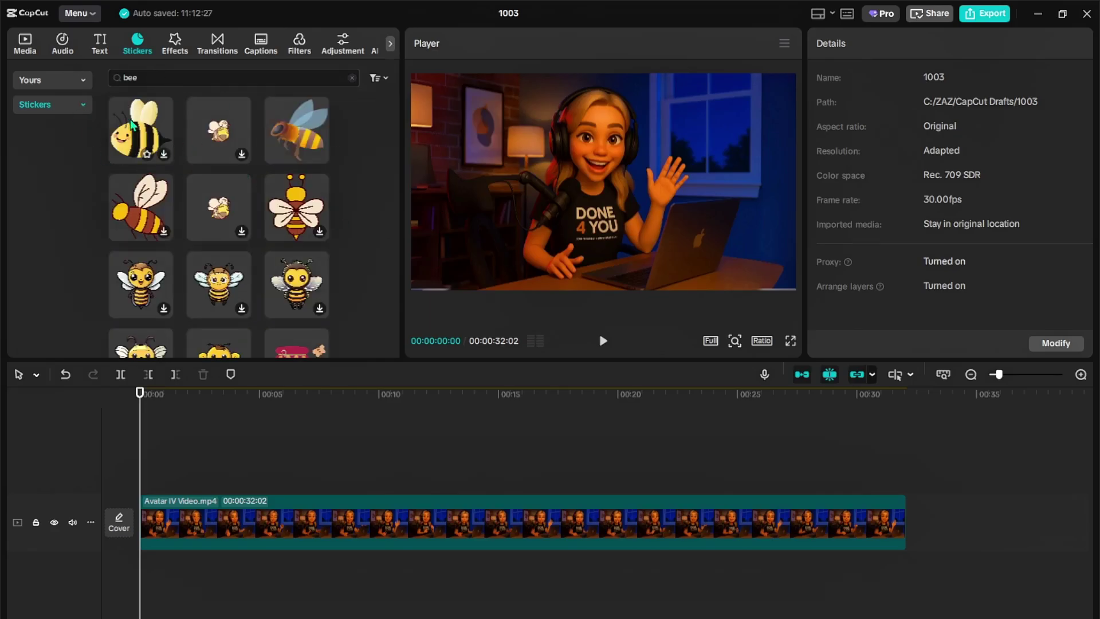
pyautogui.click(36, 76)
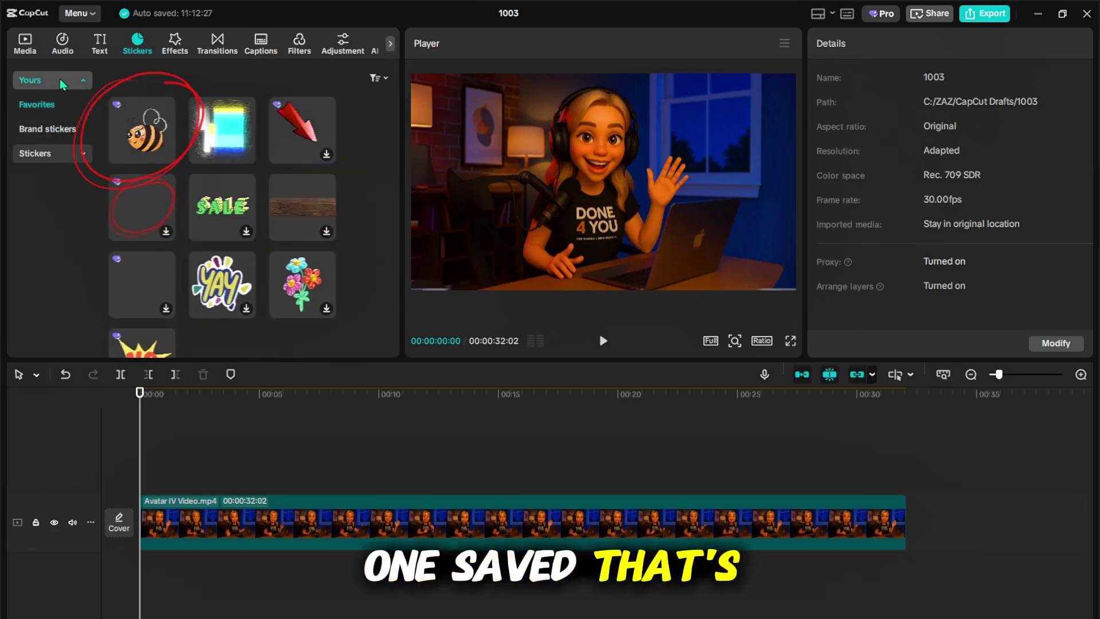
# Add the bee sticker at 38% scale, extend it to about 20 seconds, and set its starting Position keyframe
pyautogui.click(143, 136)
pyautogui.moveTo(144, 136); pyautogui.dragTo(139, 482)
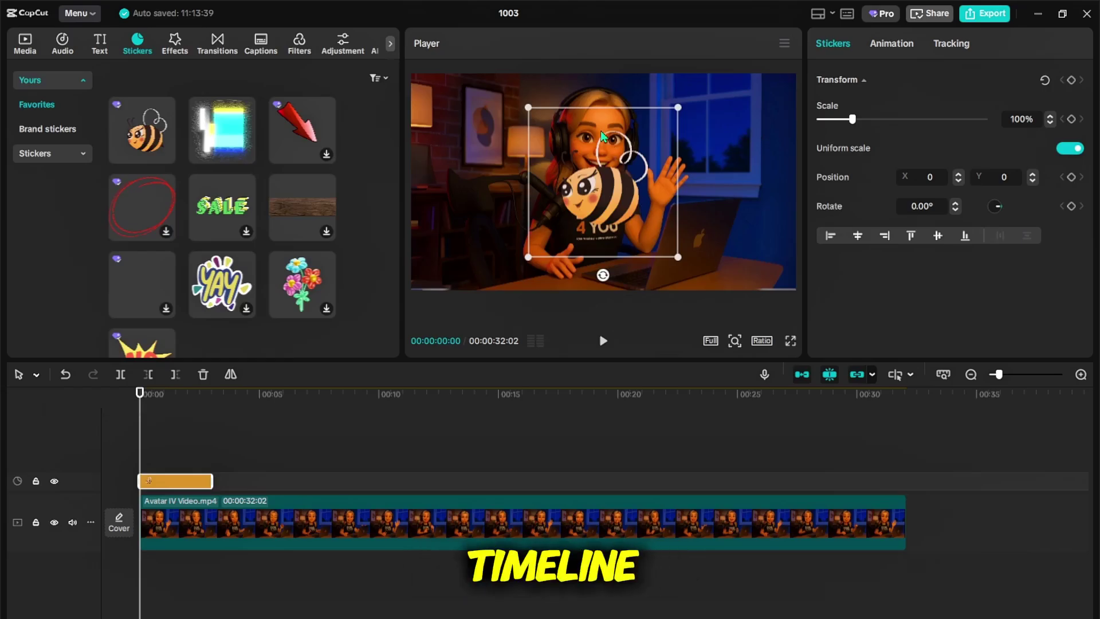
pyautogui.moveTo(679, 252); pyautogui.dragTo(780, 267)
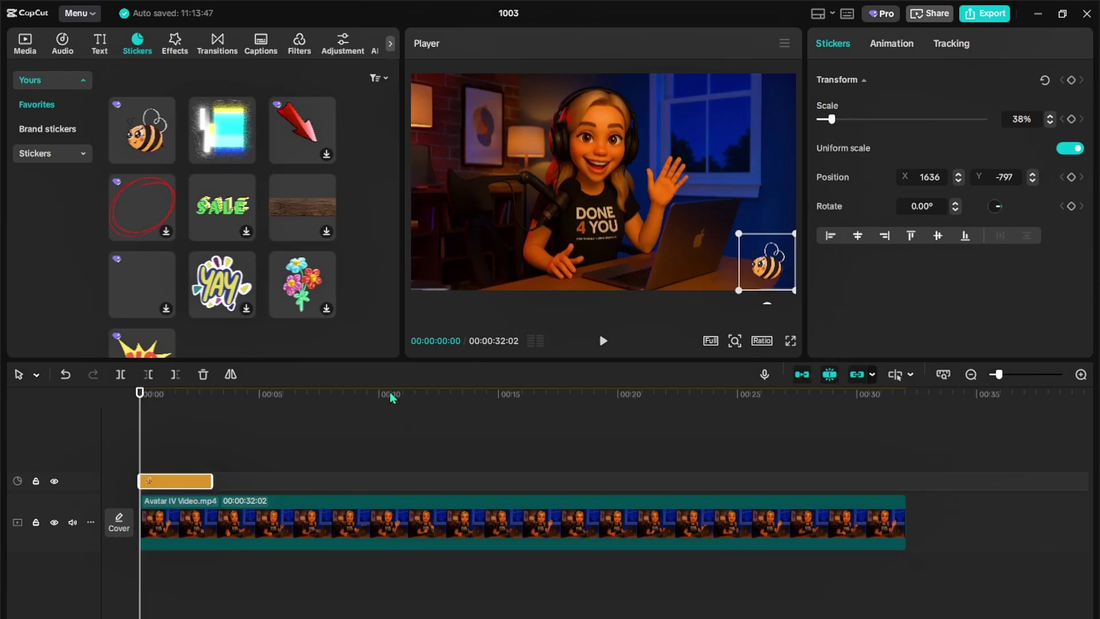
pyautogui.moveTo(212, 481); pyautogui.dragTo(630, 506)
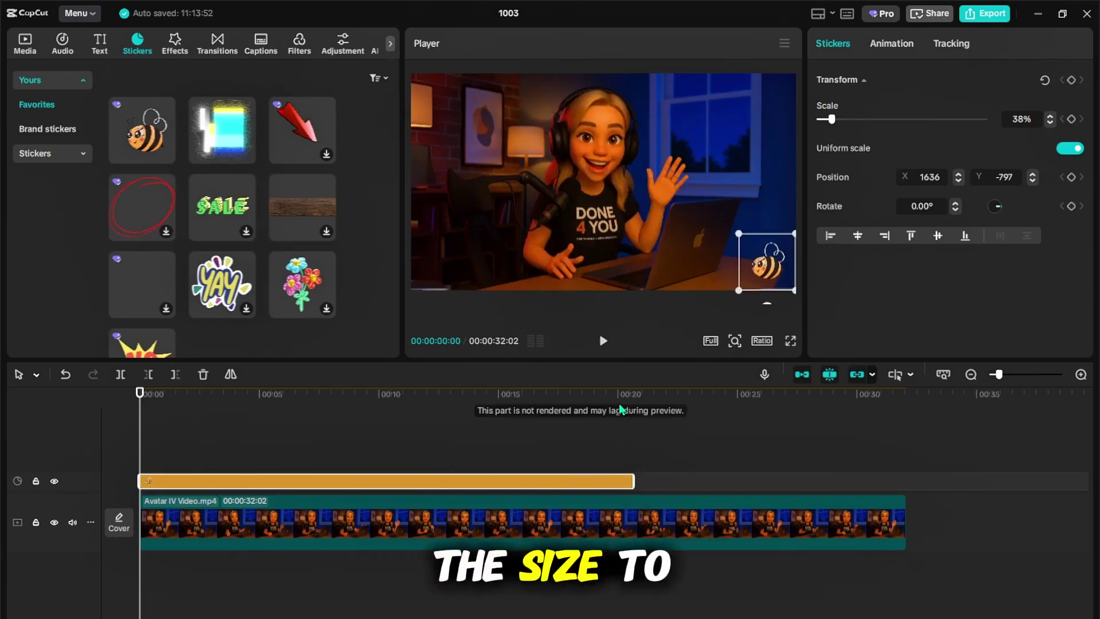
pyautogui.click(1072, 178)
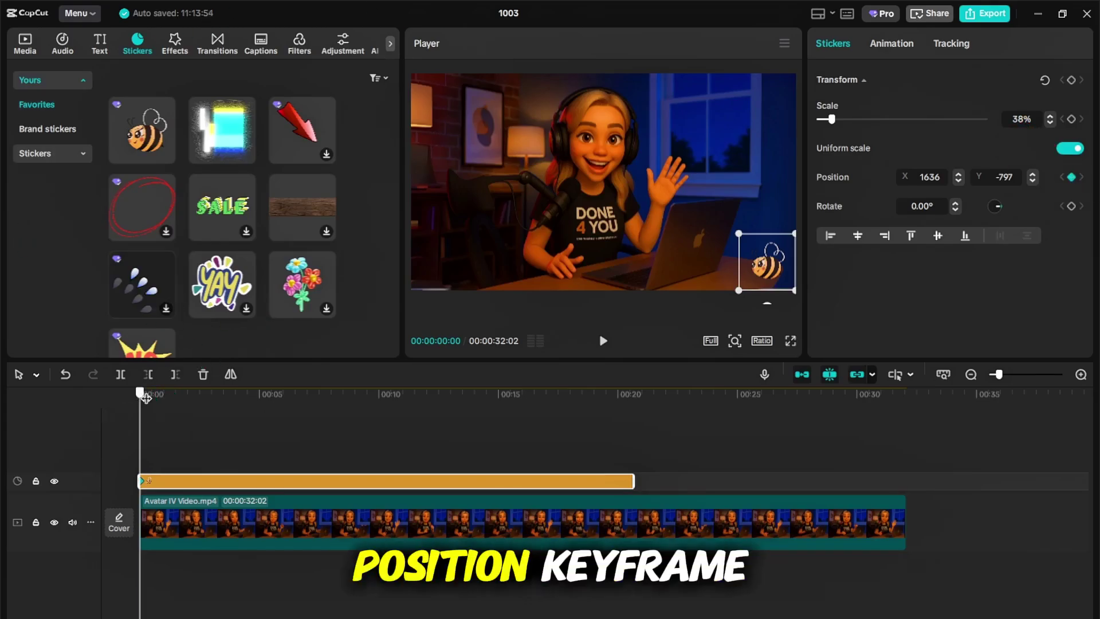
# Add Position keyframes at about 2 and 4.7 seconds, moving the bee to the top-right, then the top-left
pyautogui.moveTo(147, 397); pyautogui.dragTo(193, 405)
pyautogui.click(1072, 177)
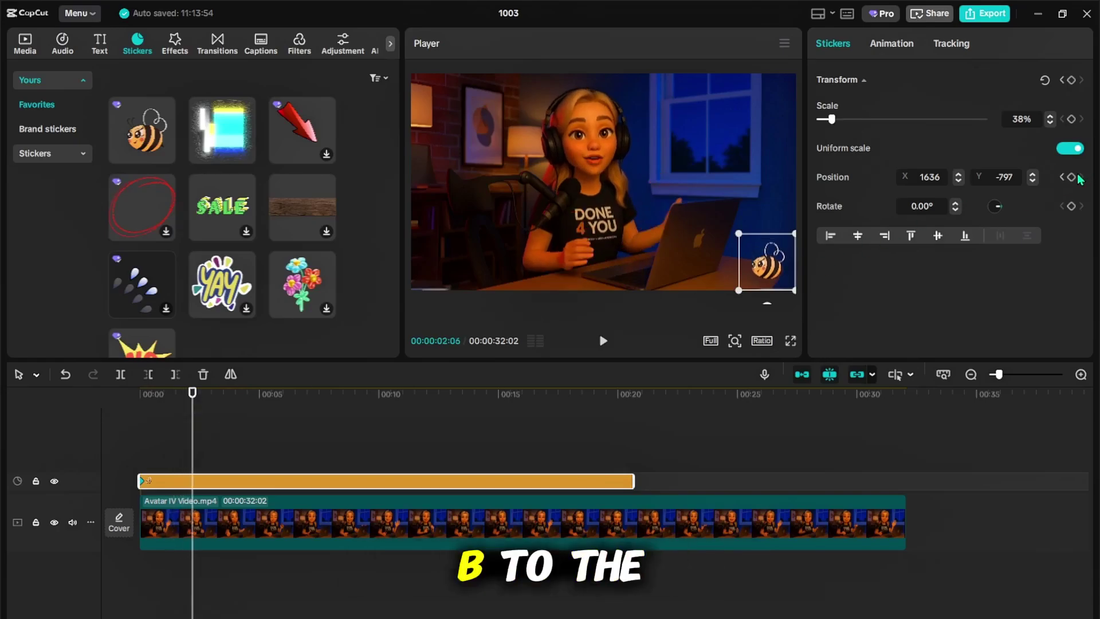
pyautogui.moveTo(780, 258); pyautogui.dragTo(762, 144)
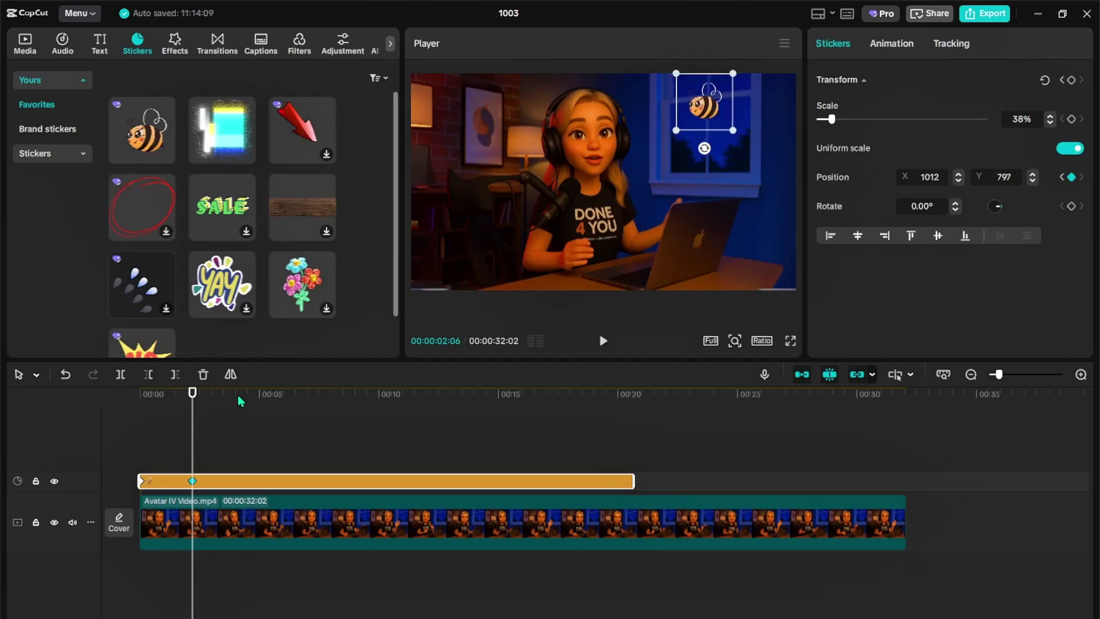
pyautogui.moveTo(193, 395); pyautogui.dragTo(252, 397)
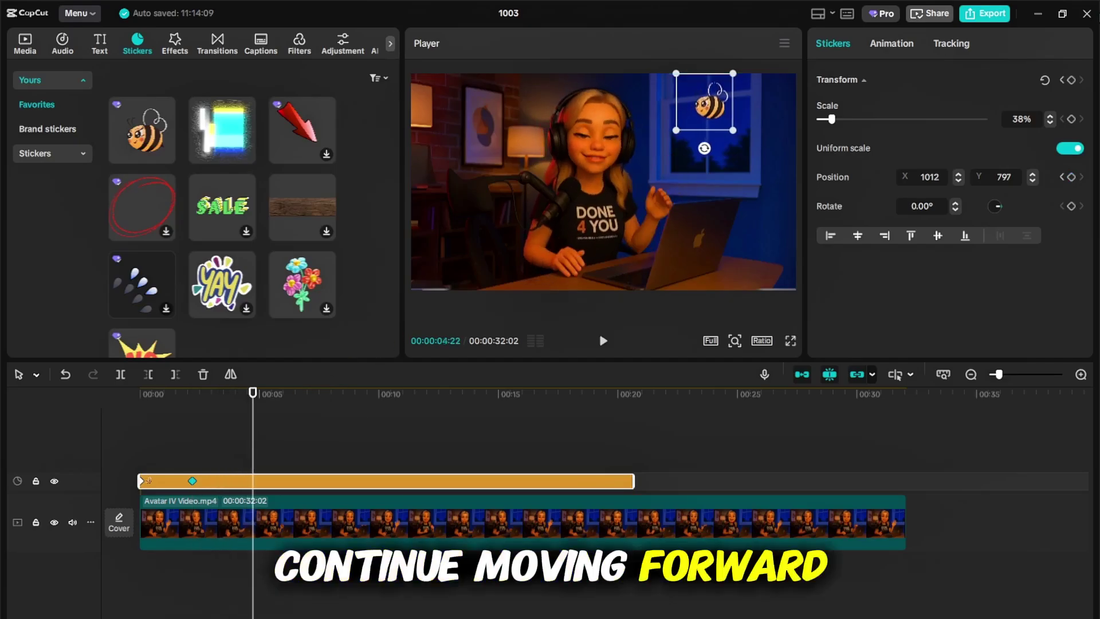
pyautogui.click(1072, 177)
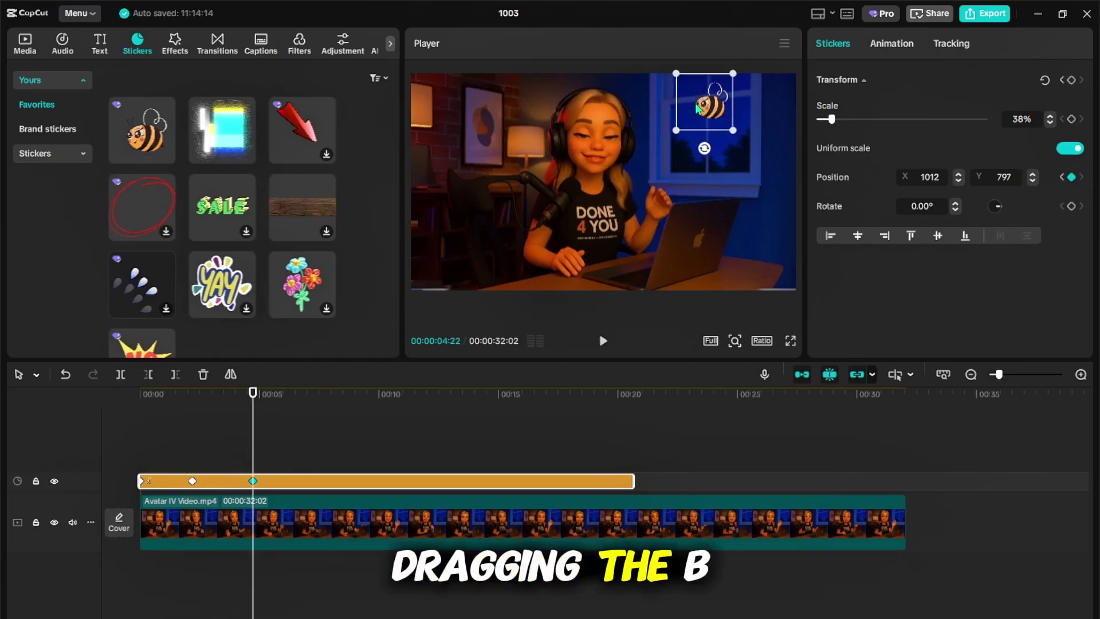
pyautogui.click(698, 108)
pyautogui.click(372, 480)
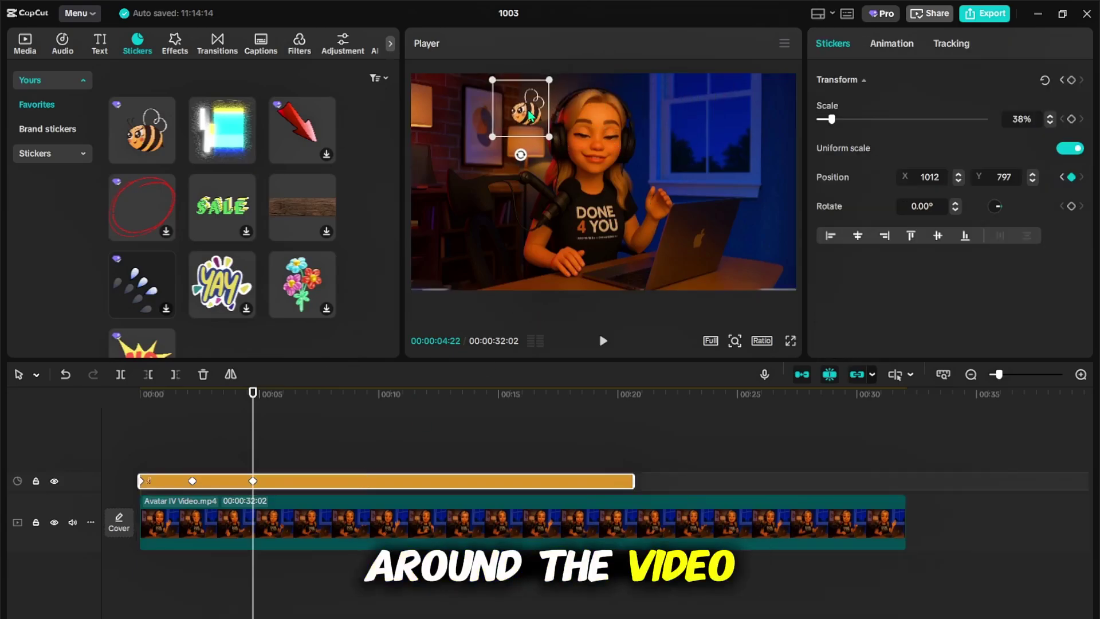
pyautogui.moveTo(530, 115); pyautogui.dragTo(526, 106)
# Scrub forward to review the bee's flight path, then browse the trending sticker library
pyautogui.moveTo(252, 398); pyautogui.dragTo(340, 402)
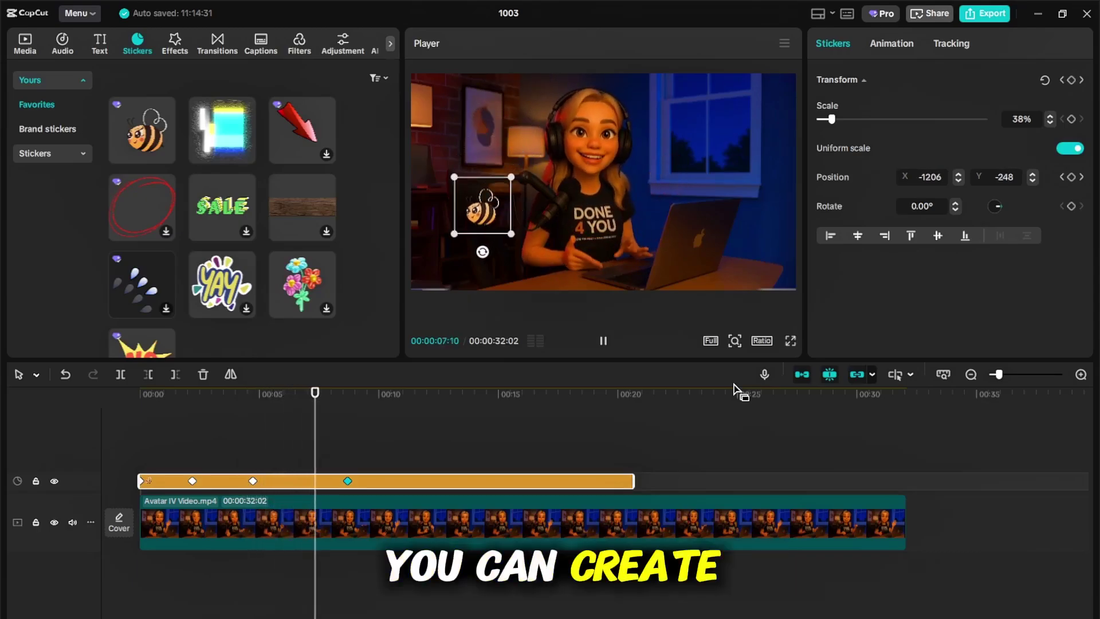
pyautogui.press('space')
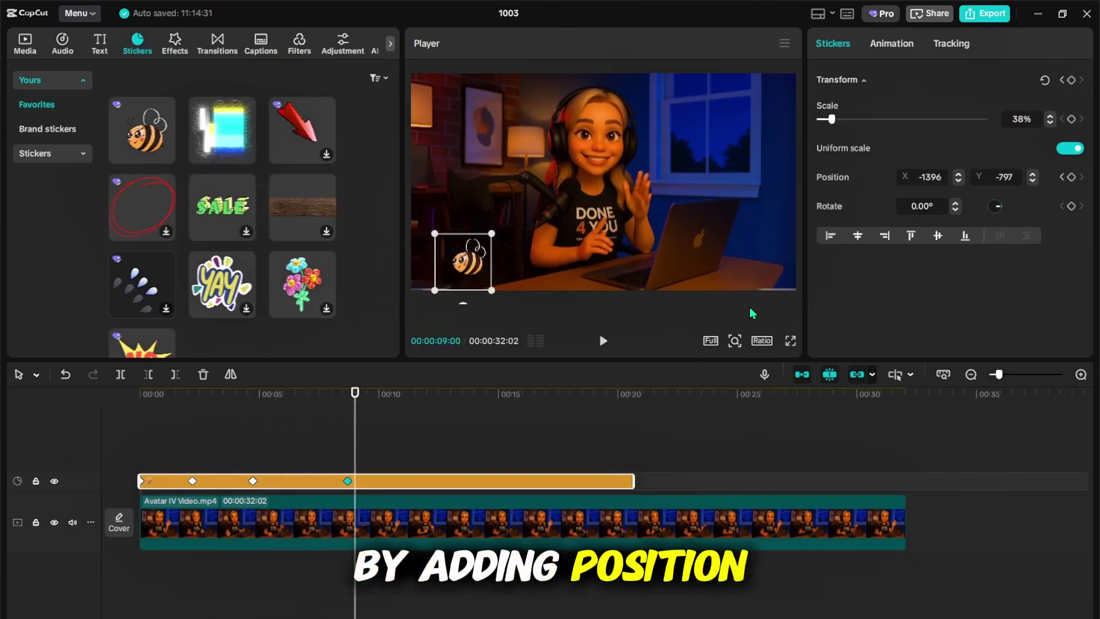
pyautogui.moveTo(348, 407); pyautogui.dragTo(574, 395)
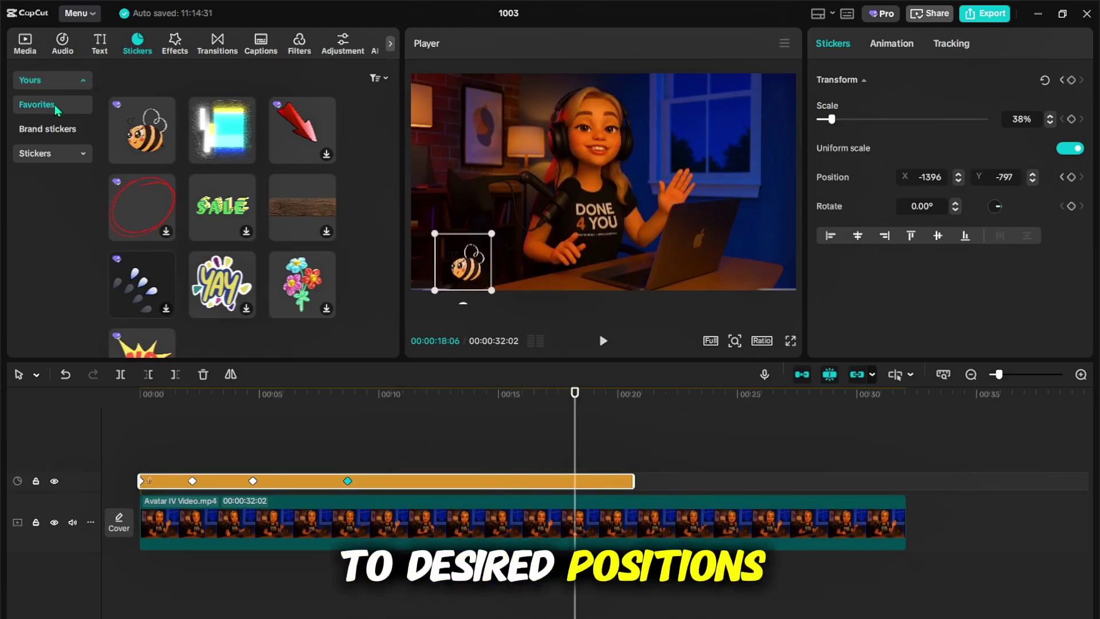
pyautogui.click(51, 153)
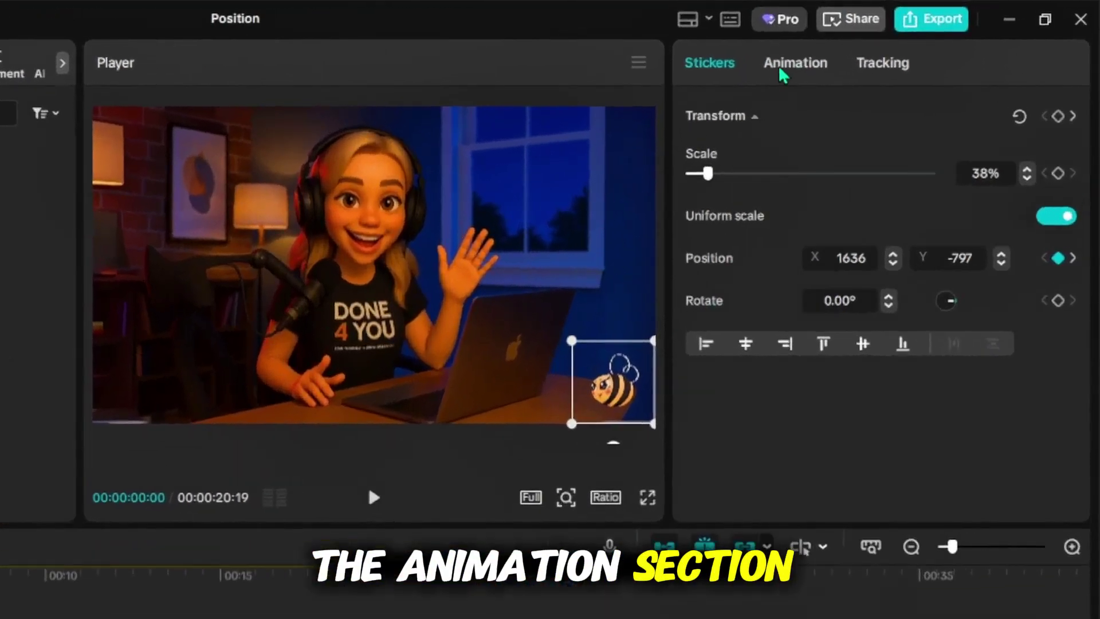
# Preview the bee's In animations: Bounce In, Spring, Fade In, Mini Zoom, Zoom In, Slide Left, Slide Right, Slide Up
pyautogui.click(781, 71)
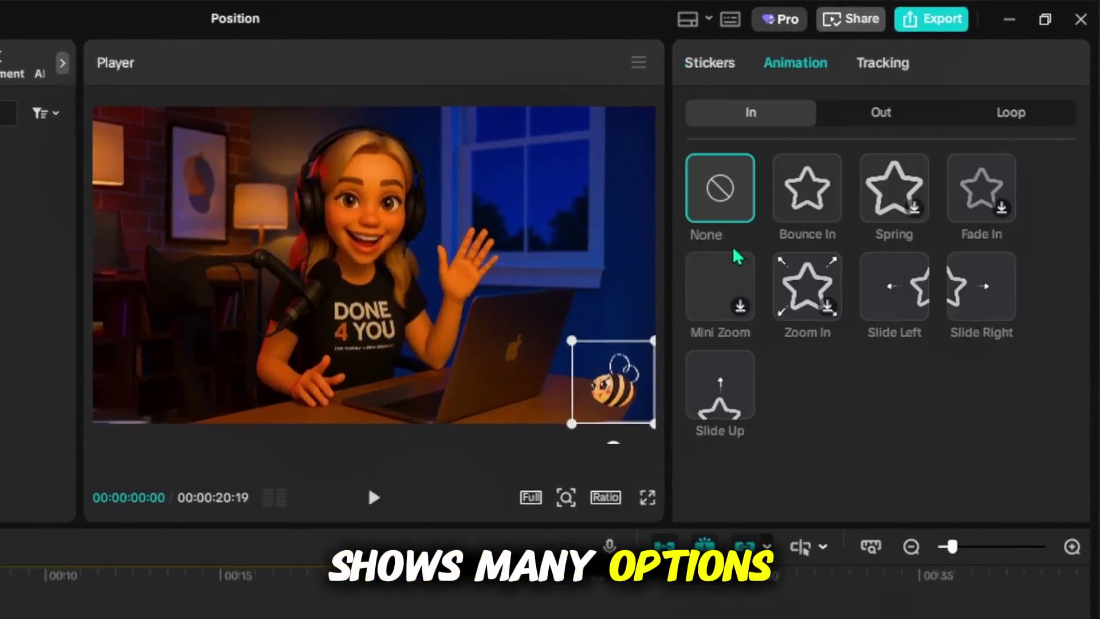
pyautogui.click(813, 193)
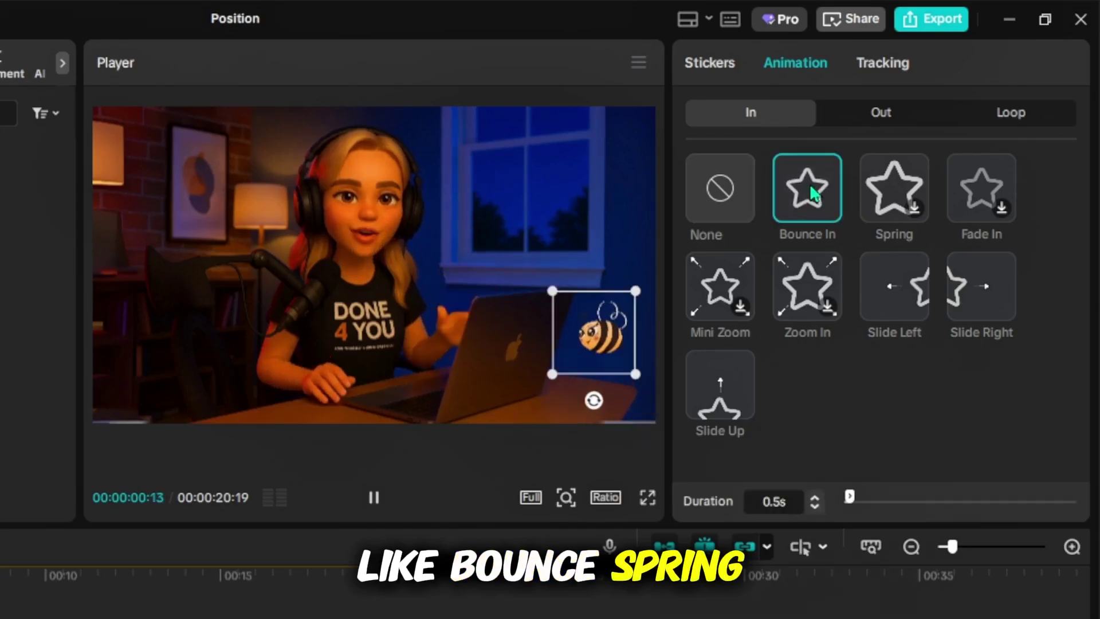
pyautogui.click(894, 195)
pyautogui.click(977, 180)
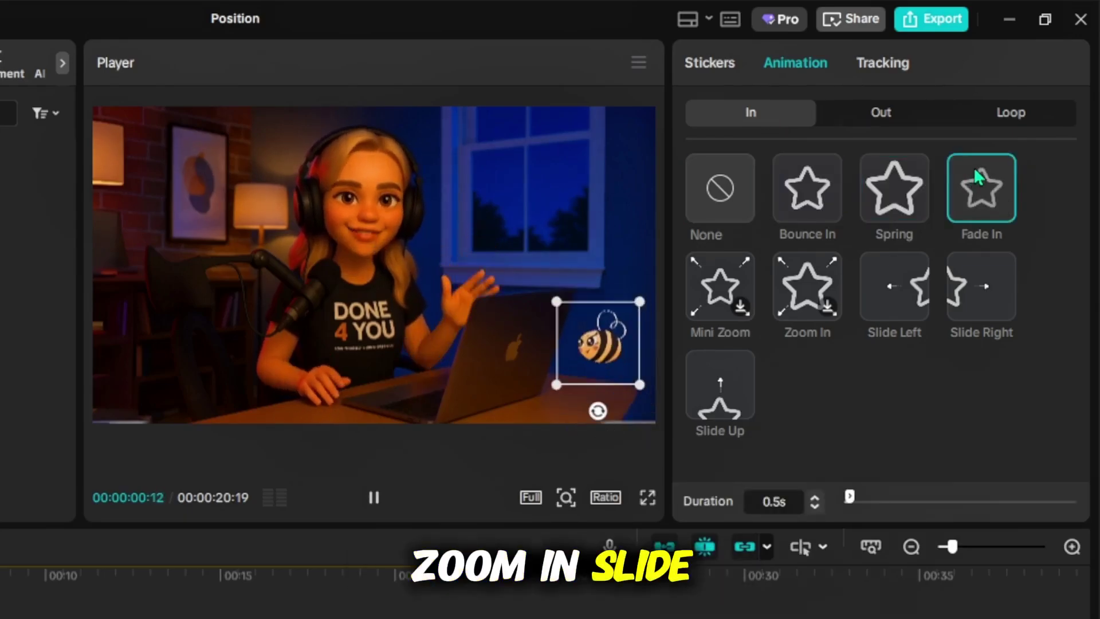
pyautogui.click(709, 280)
pyautogui.click(805, 297)
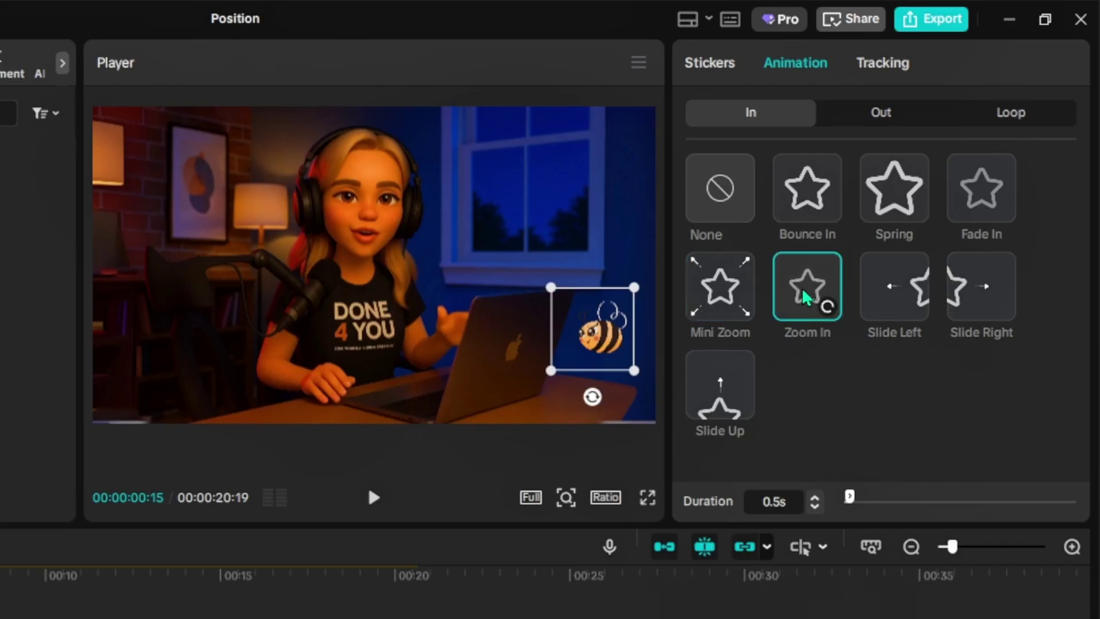
pyautogui.click(896, 293)
pyautogui.click(972, 289)
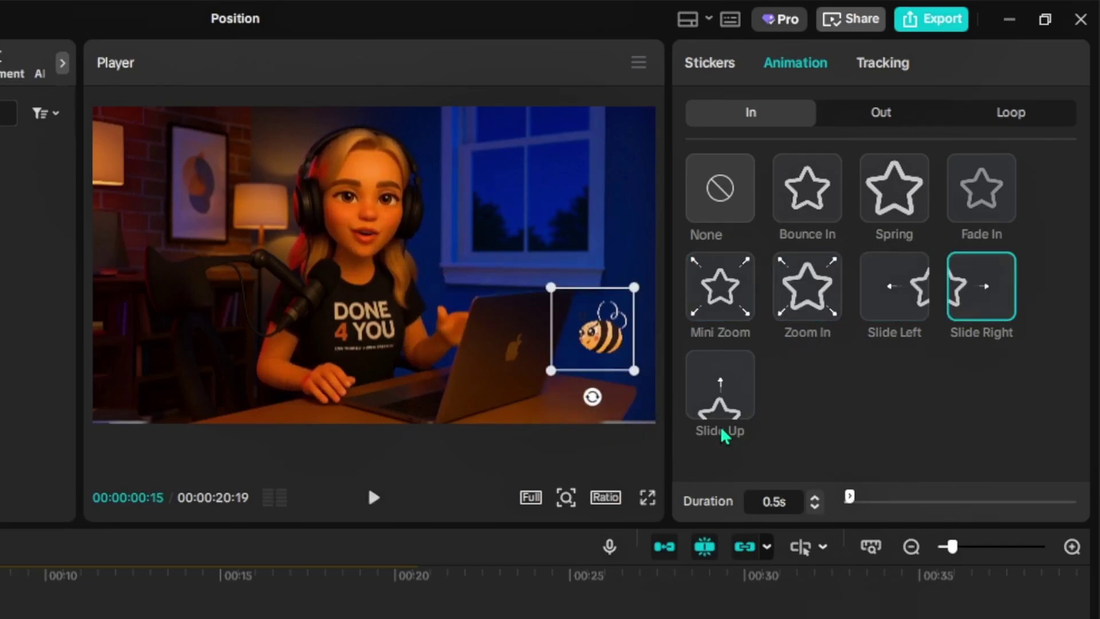
pyautogui.click(711, 367)
# Preview the Out animations Bounce Out, Spring and Zoom In without keeping any
pyautogui.click(885, 111)
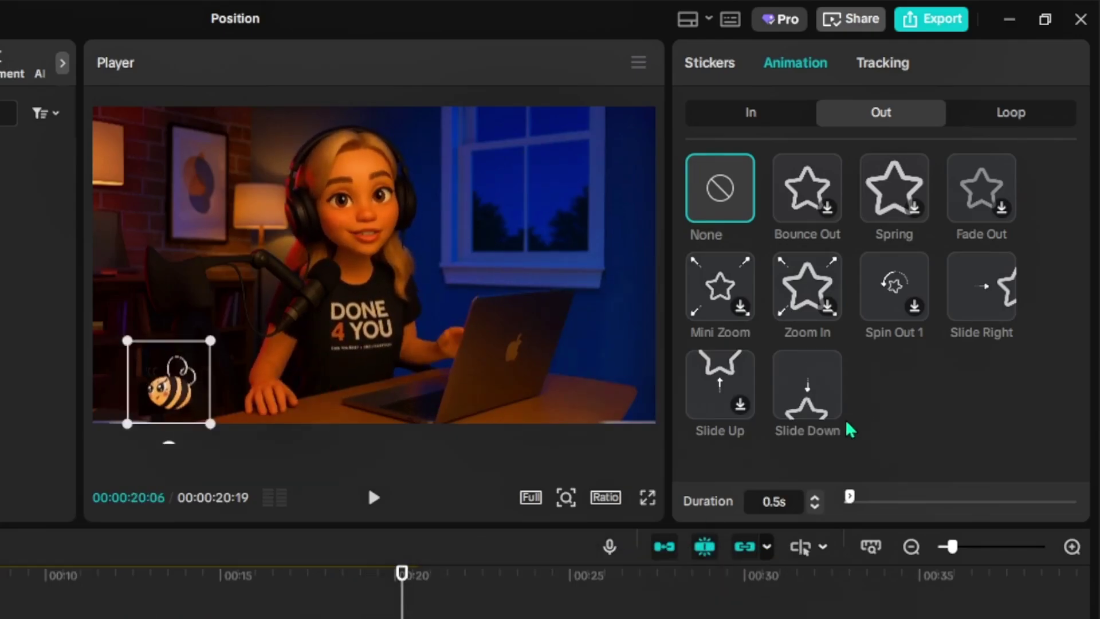
pyautogui.click(827, 219)
pyautogui.click(894, 192)
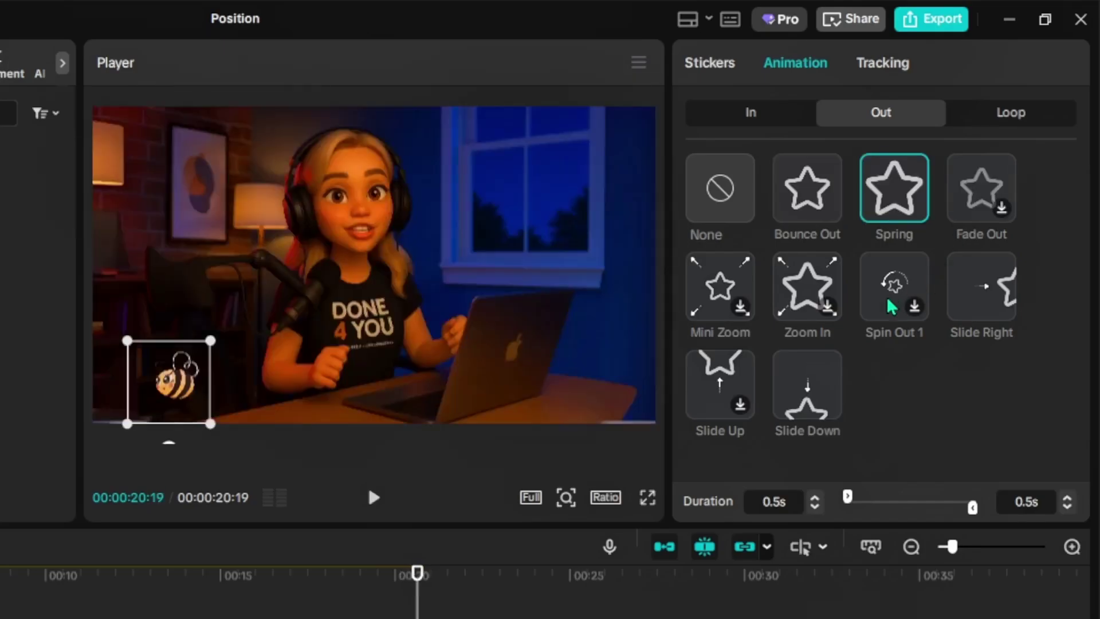
pyautogui.click(810, 310)
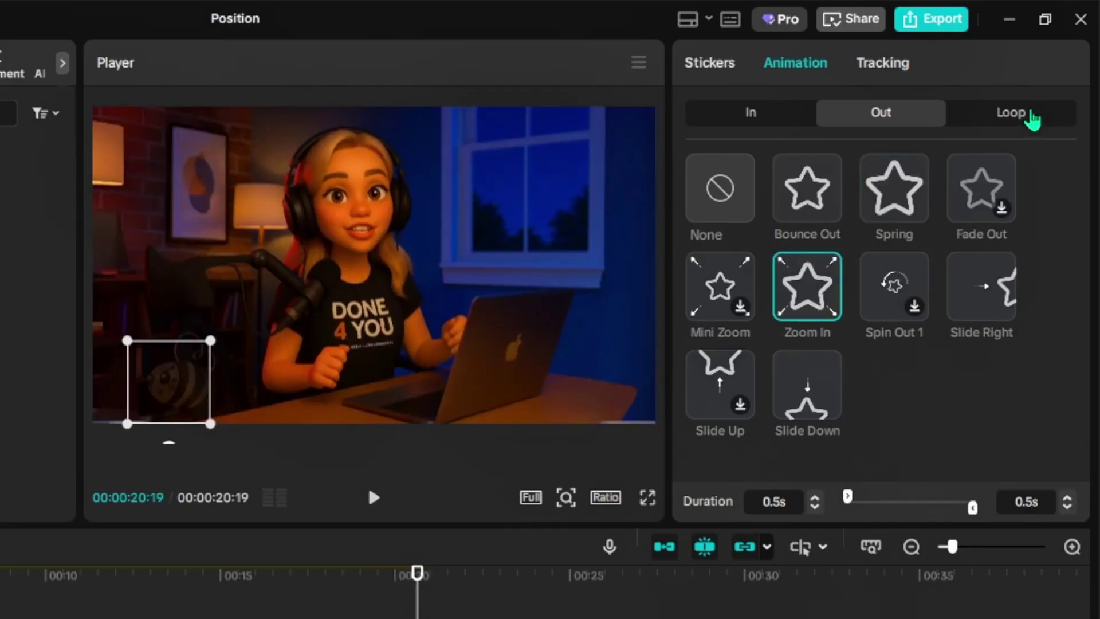
# Try the Jiggle, Rotate, Flip II, Flash, Shake 1 and Swing loop animations, settling on Swing
pyautogui.click(1029, 118)
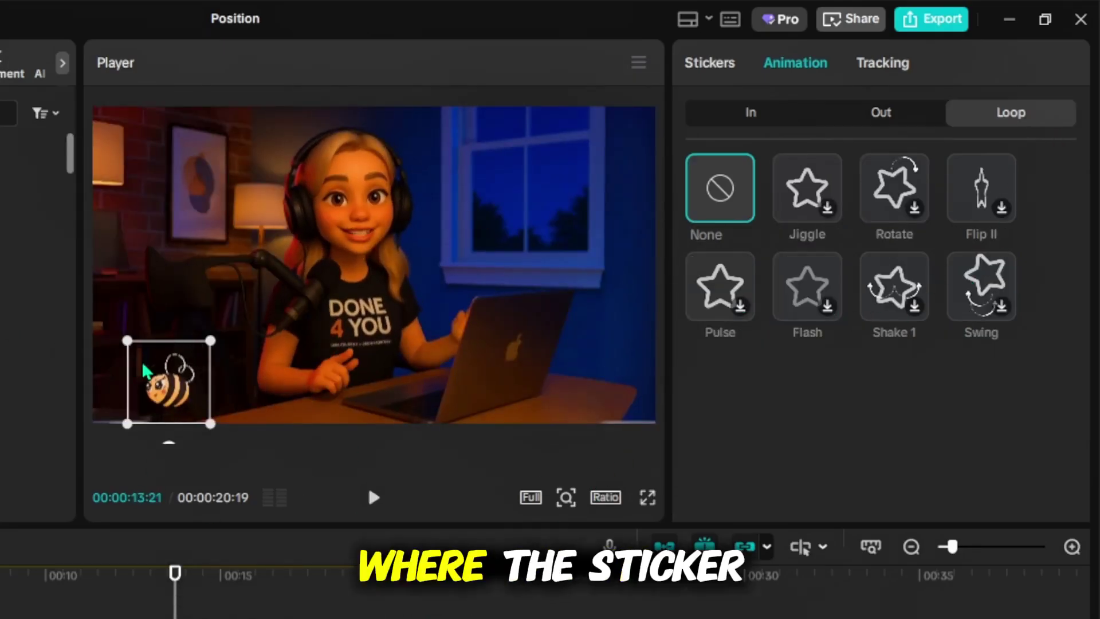
pyautogui.click(825, 215)
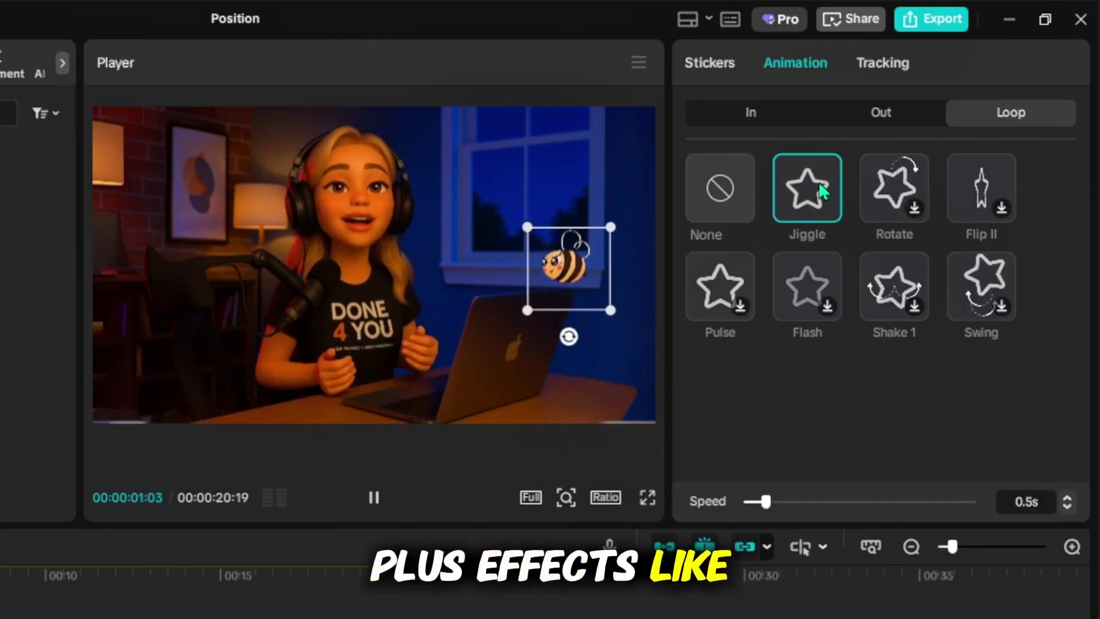
pyautogui.click(894, 184)
pyautogui.click(981, 186)
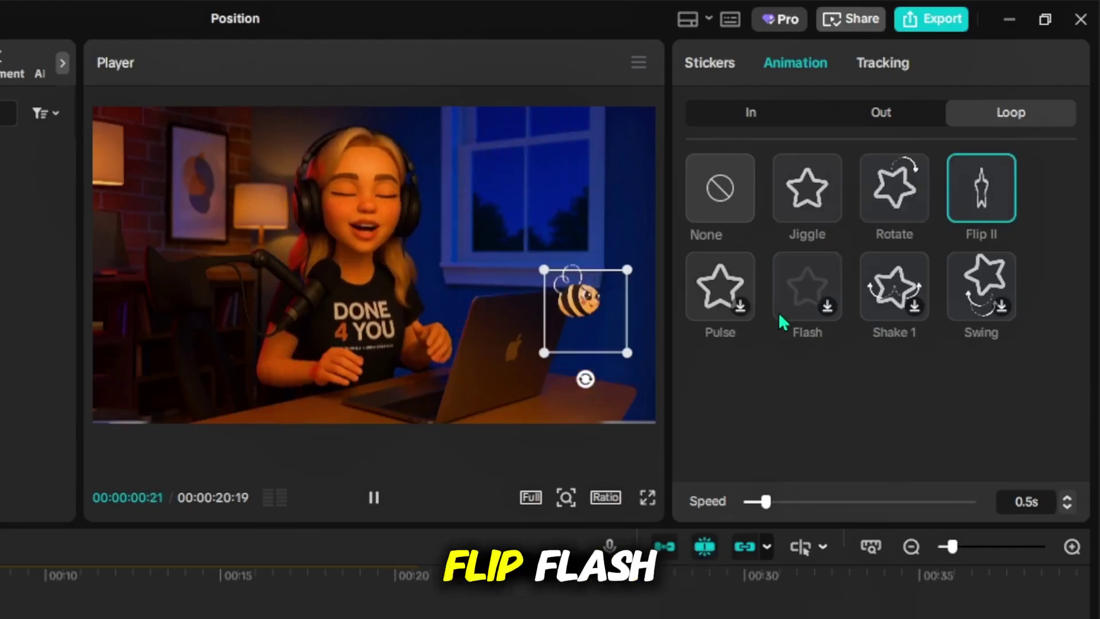
pyautogui.click(805, 290)
pyautogui.click(894, 287)
pyautogui.click(980, 286)
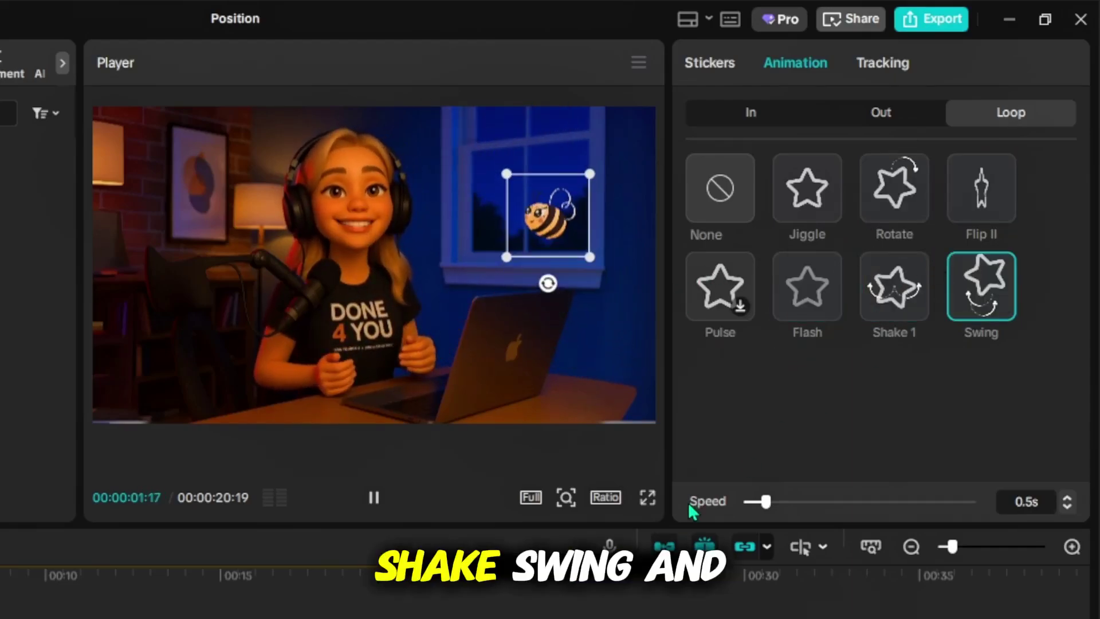
pyautogui.click(374, 497)
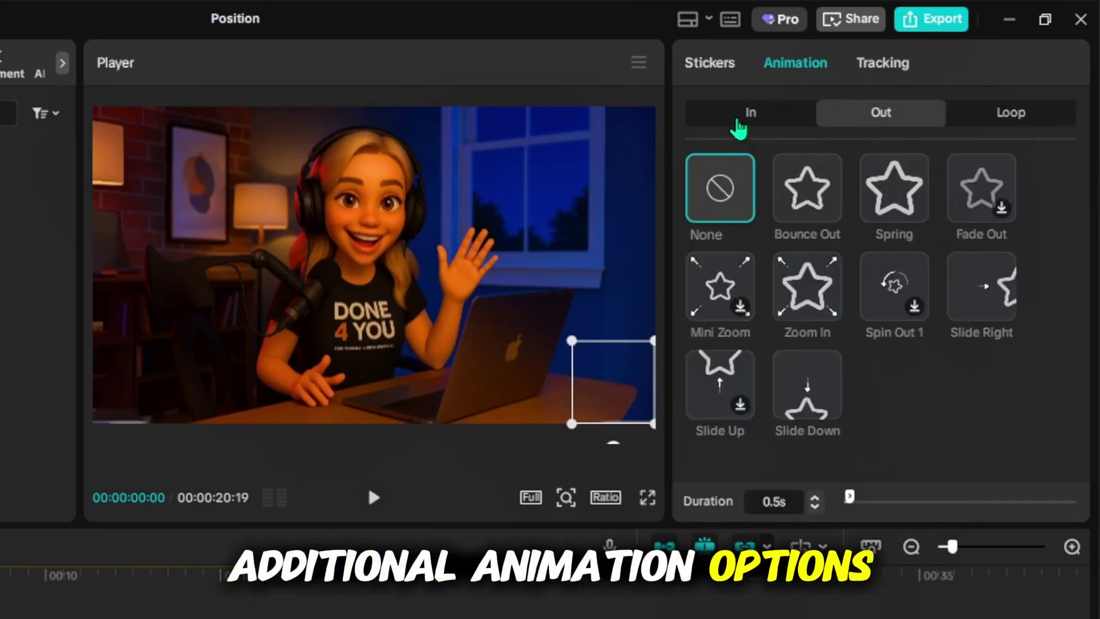
pyautogui.click(745, 115)
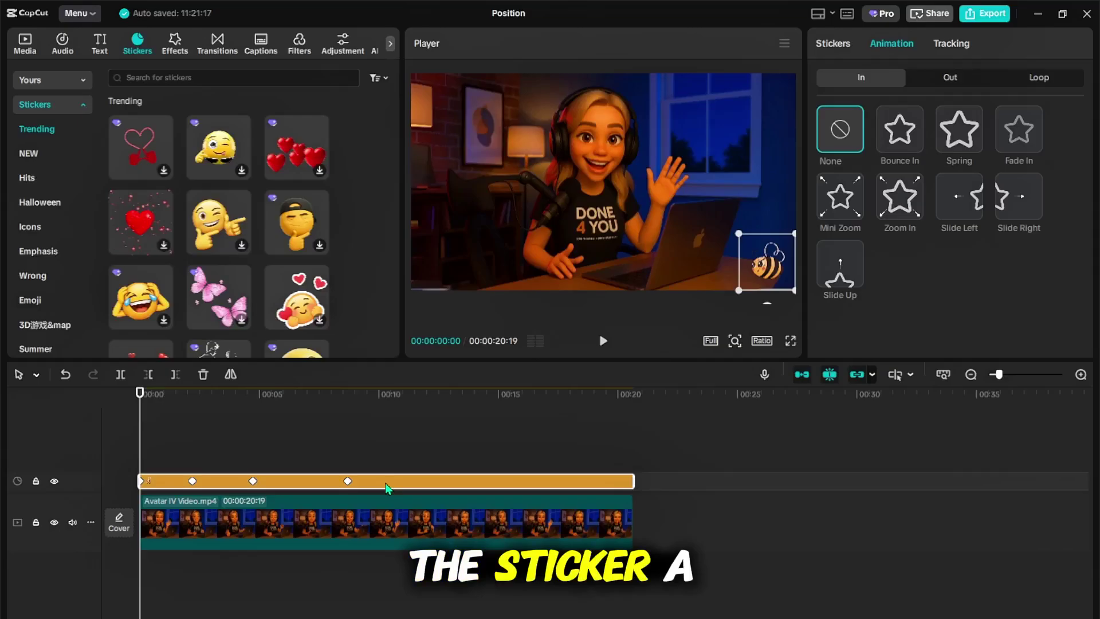
# Convert the keyframed bee sticker clip into Compound clip1 with Alt+G
pyautogui.moveTo(139, 405); pyautogui.dragTo(396, 439)
pyautogui.rightClick(417, 484)
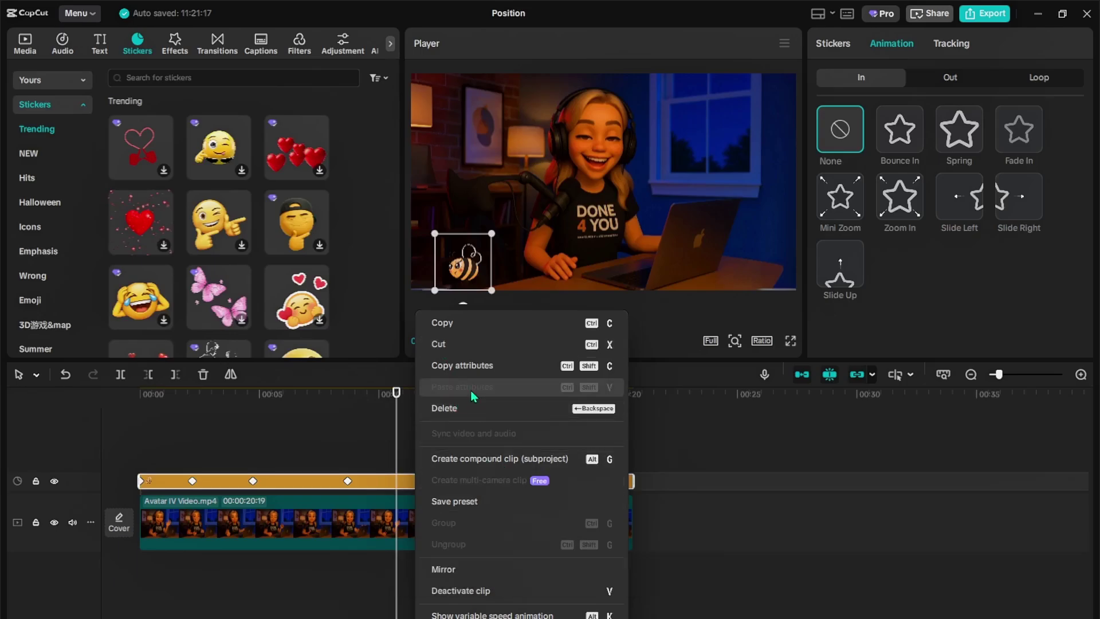
pyautogui.click(351, 426)
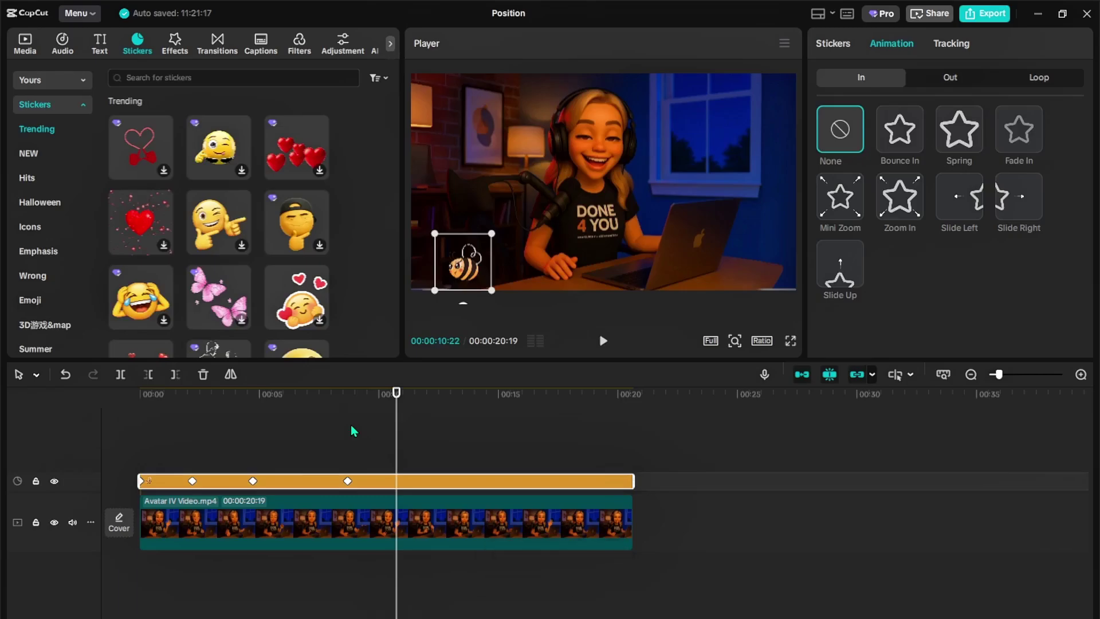
pyautogui.hotkey('alt', 'g')
pyautogui.moveTo(396, 393); pyautogui.dragTo(391, 415)
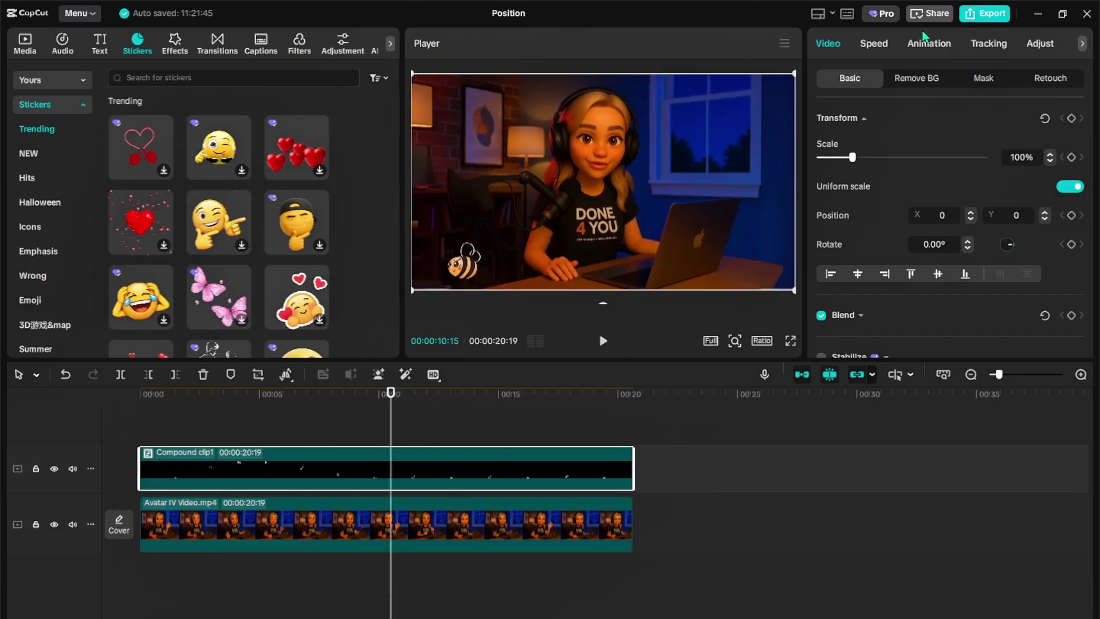
# Give Compound clip1 the Zoom 1 entrance animation, then view the Out and Combo choices
pyautogui.click(929, 47)
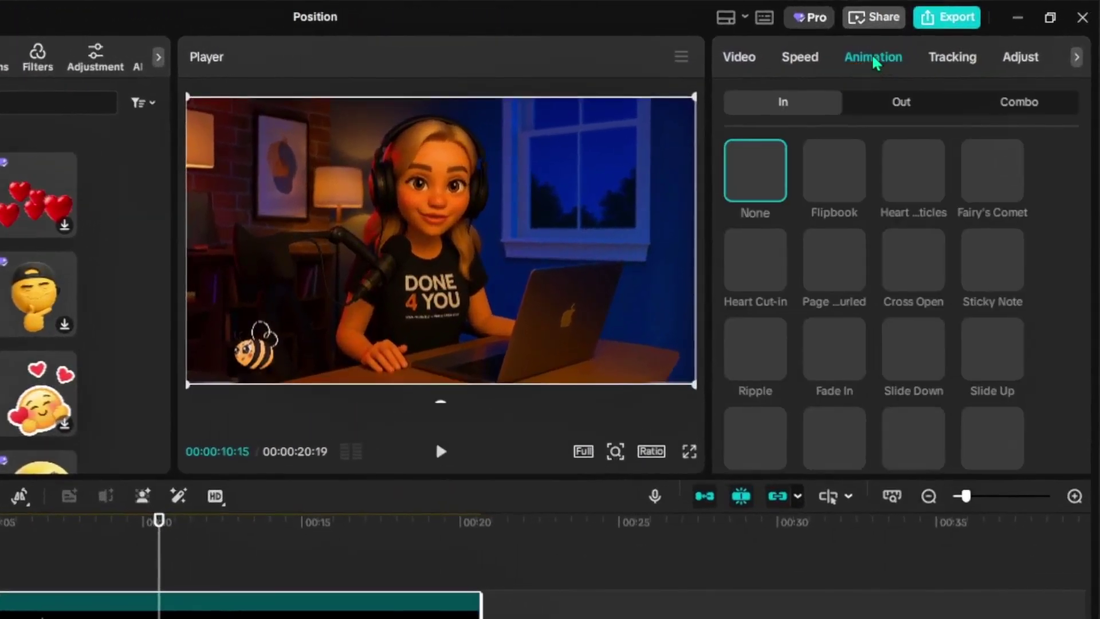
pyautogui.scroll(-15, 888, 360)
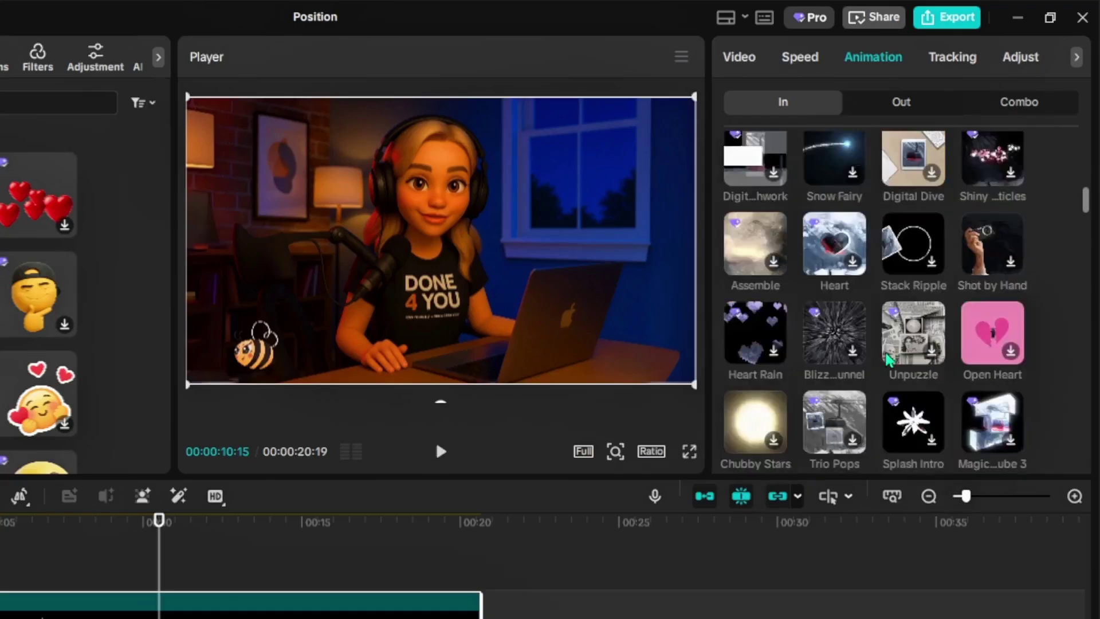
pyautogui.scroll(-3, 860, 352)
pyautogui.scroll(-3, 892, 312)
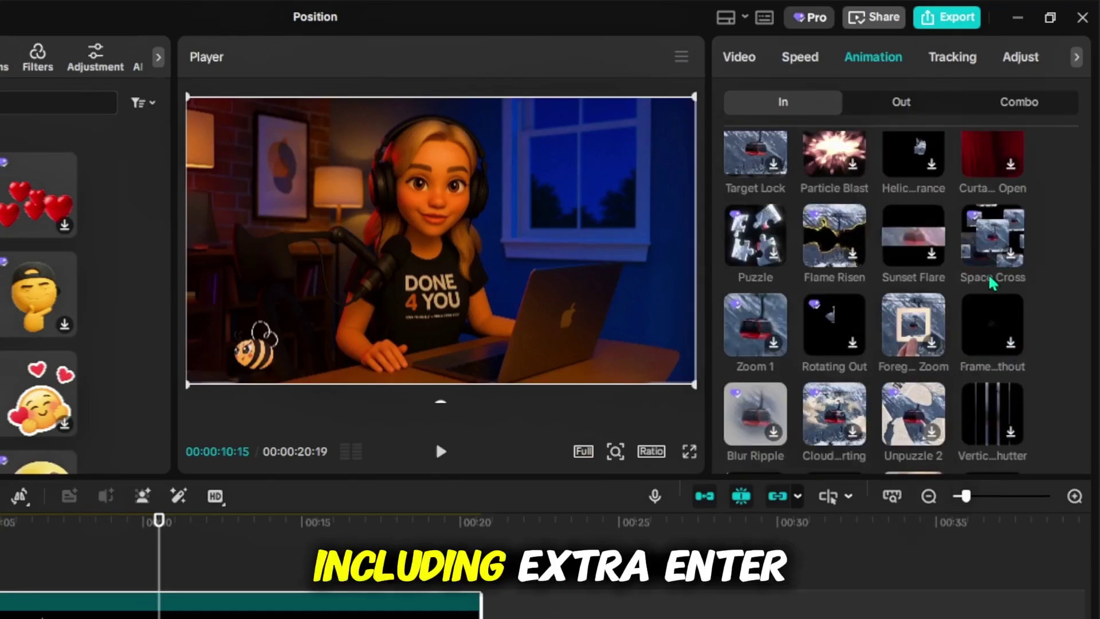
pyautogui.click(764, 316)
pyautogui.click(903, 103)
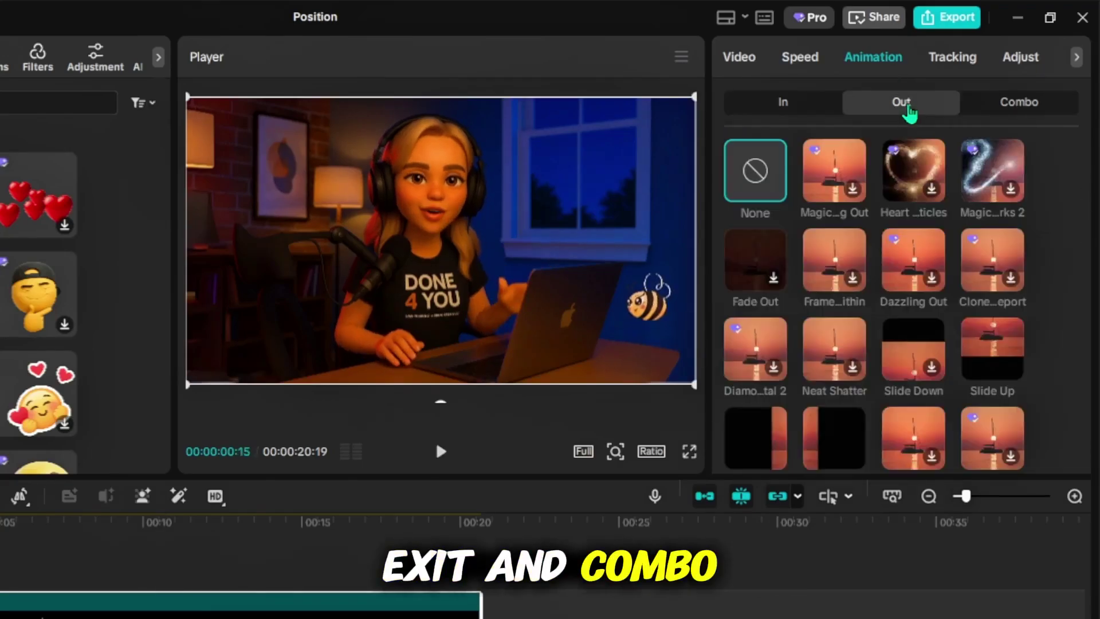
pyautogui.click(1019, 106)
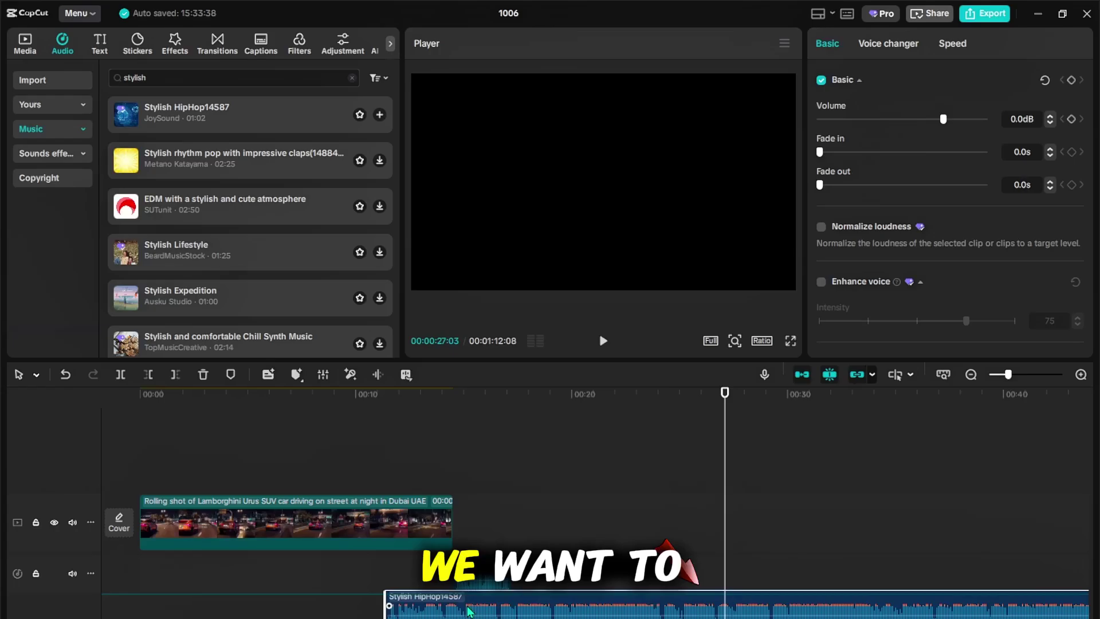
# Add the Stylish HipHop14587 music and cut it off at the car video's end
pyautogui.moveTo(126, 114); pyautogui.dragTo(143, 578)
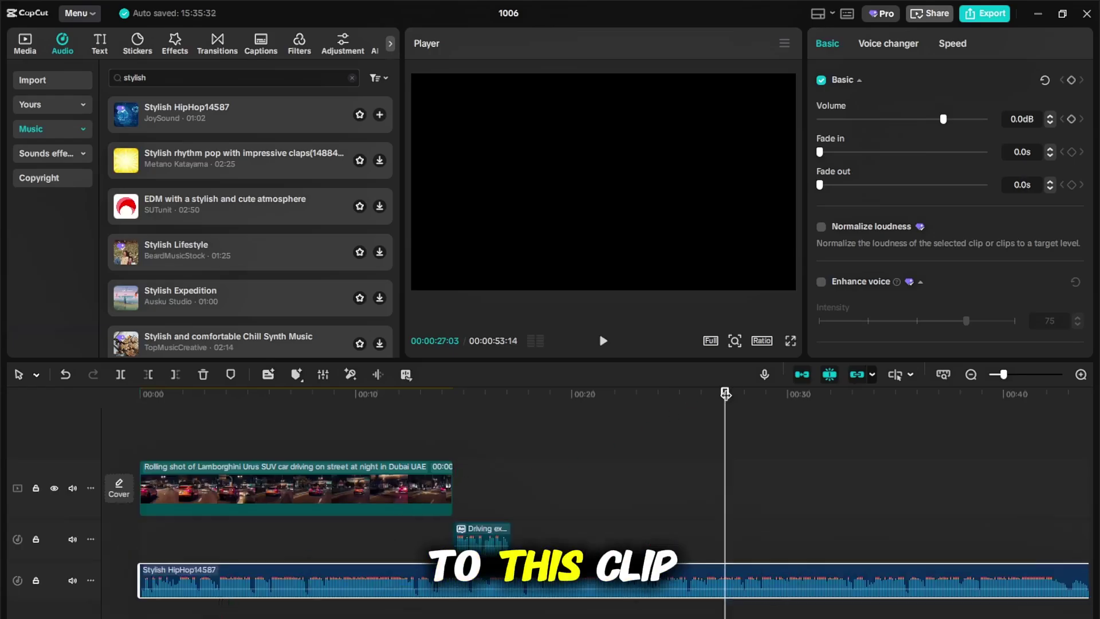
pyautogui.click(534, 393)
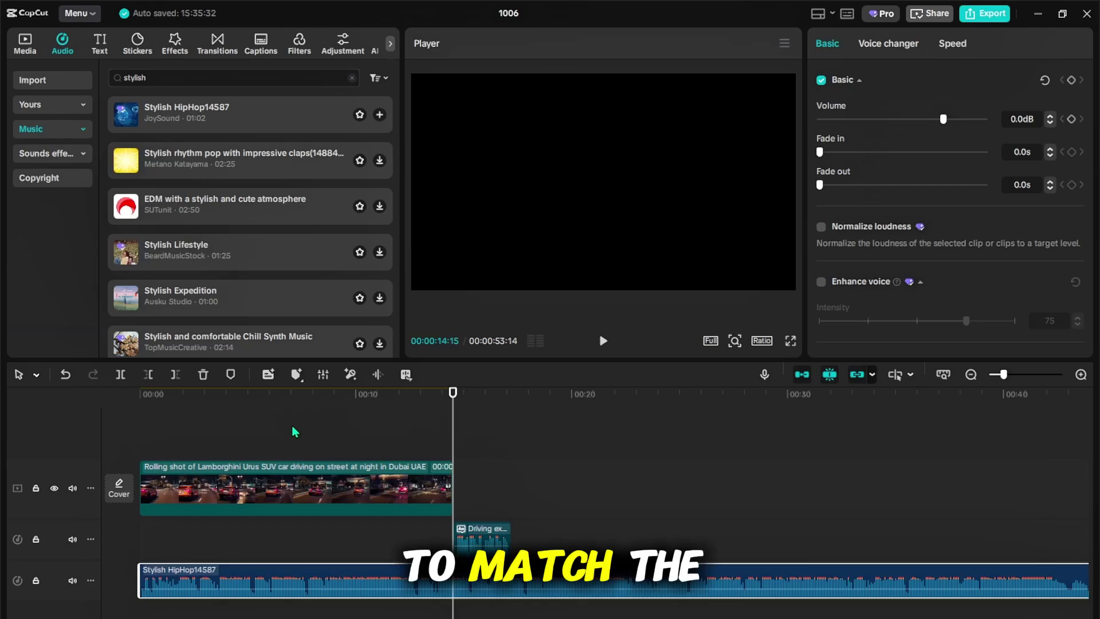
pyautogui.click(175, 374)
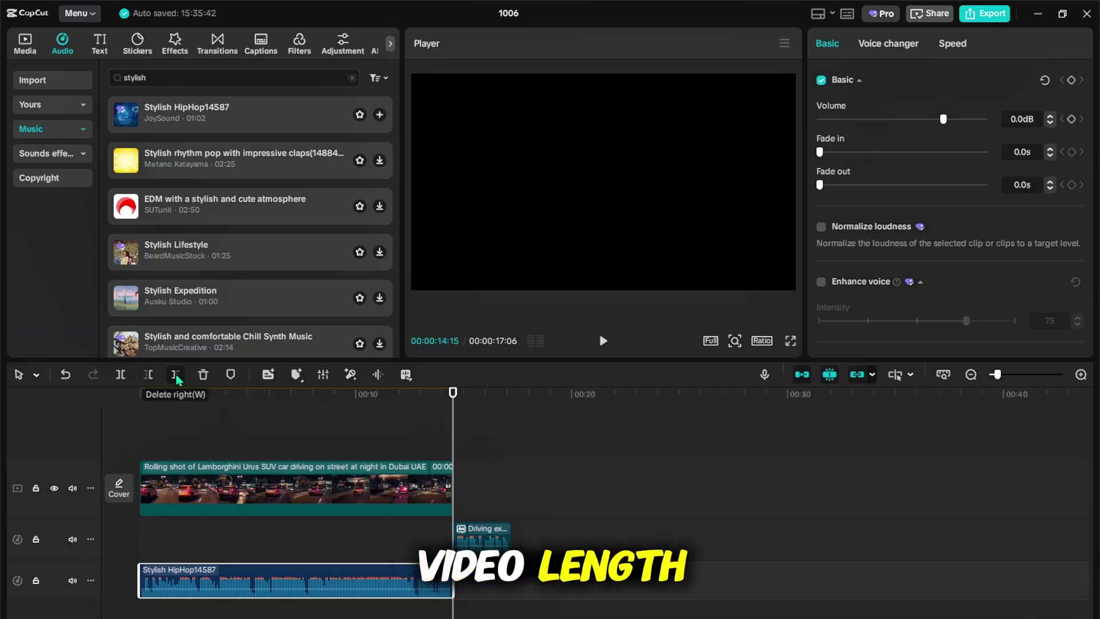
# Move the voiceover clip earlier and play the edit from the start
pyautogui.moveTo(483, 536); pyautogui.dragTo(302, 512)
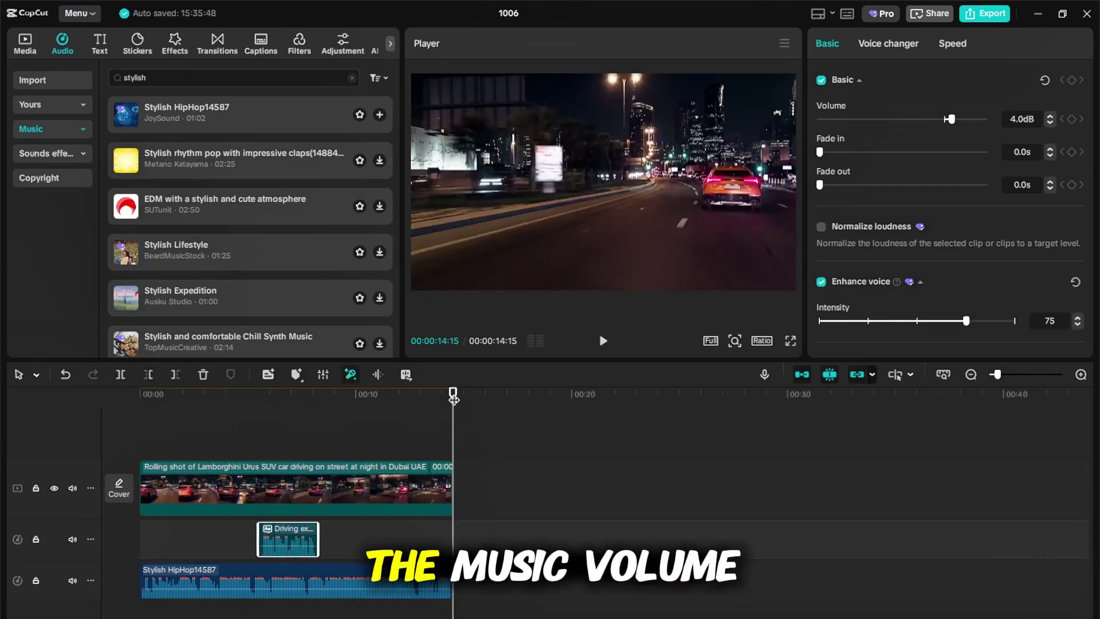
pyautogui.moveTo(454, 399); pyautogui.dragTo(260, 445)
pyautogui.moveTo(258, 396); pyautogui.dragTo(89, 405)
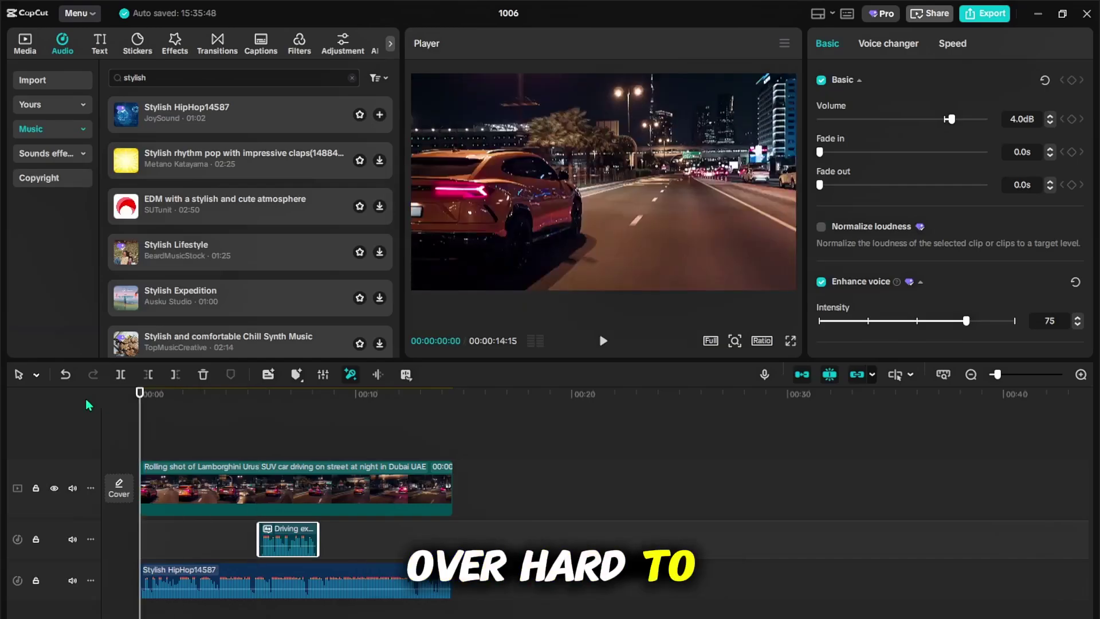
pyautogui.click(604, 343)
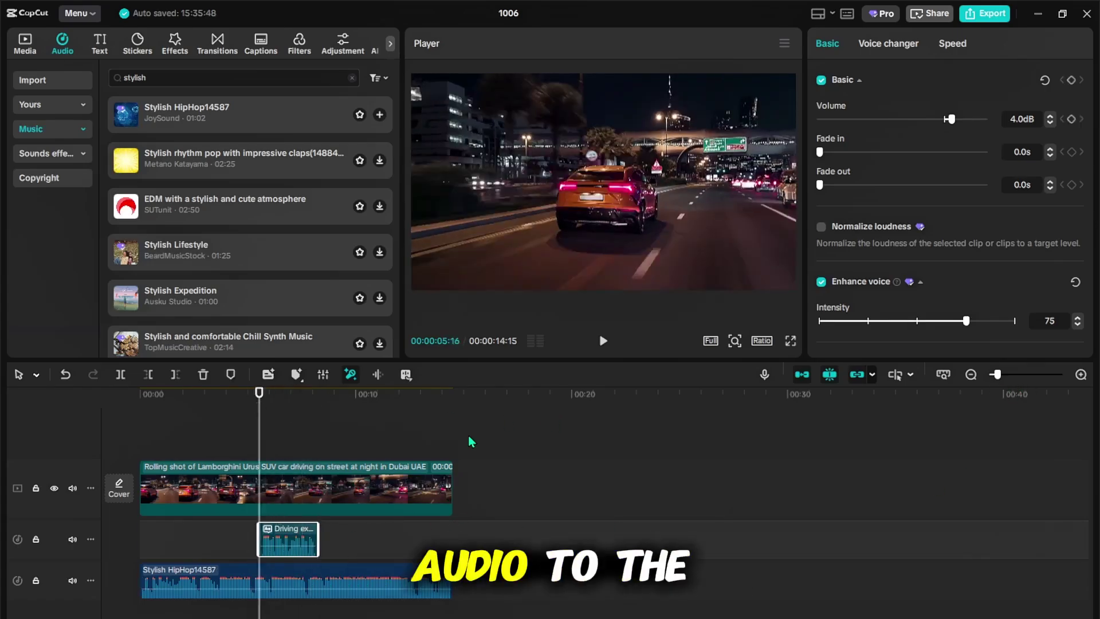
# Keyframe the Stylish HipHop14587 music volume down to about -22dB at 00:05:19
pyautogui.click(442, 421)
pyautogui.moveTo(161, 414); pyautogui.dragTo(136, 419)
pyautogui.scroll(3, 138, 417)
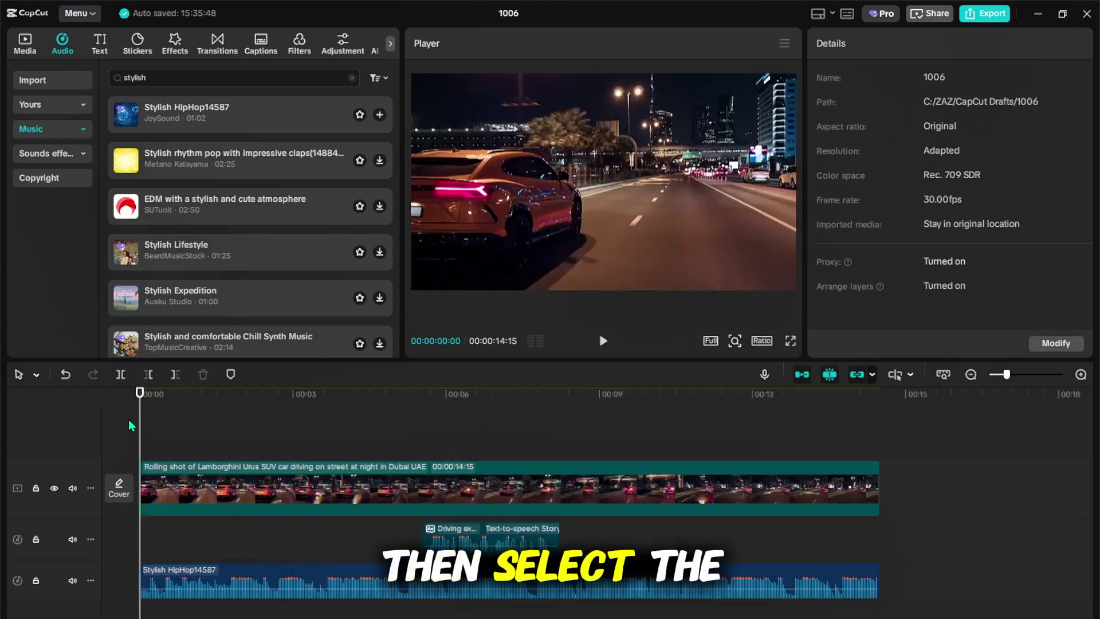
pyautogui.click(422, 581)
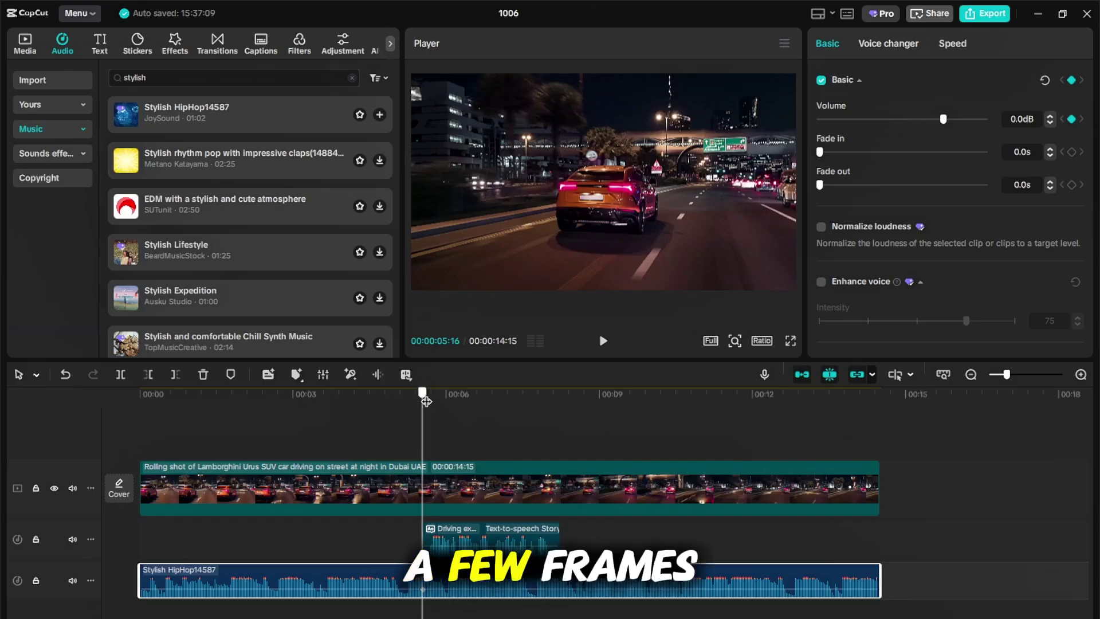
pyautogui.moveTo(426, 401); pyautogui.dragTo(430, 401)
pyautogui.click(1071, 118)
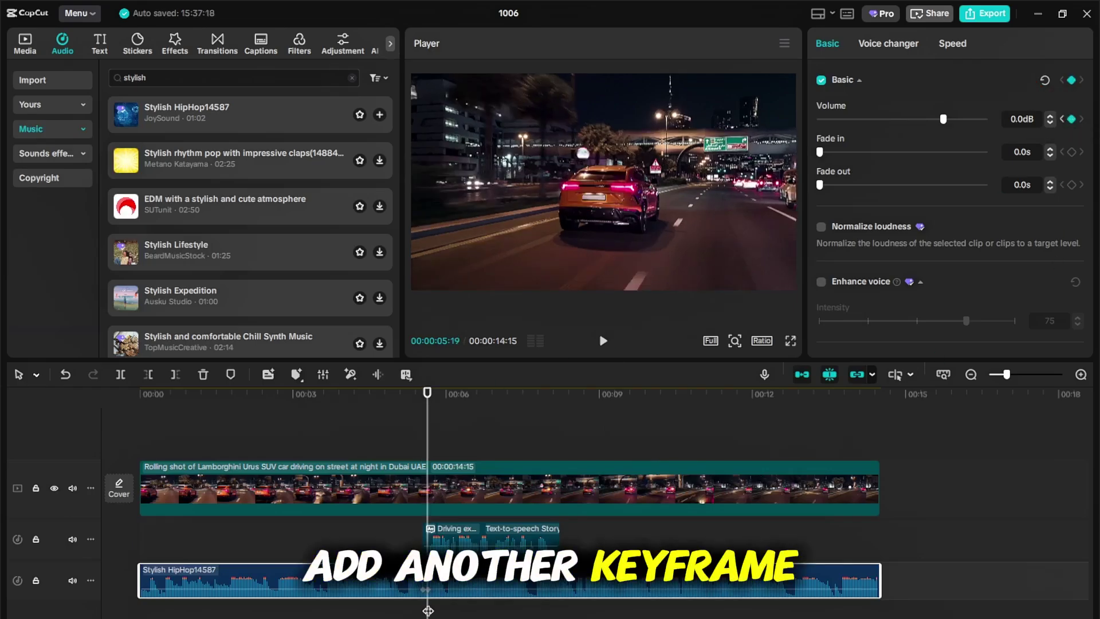
pyautogui.click(1011, 374)
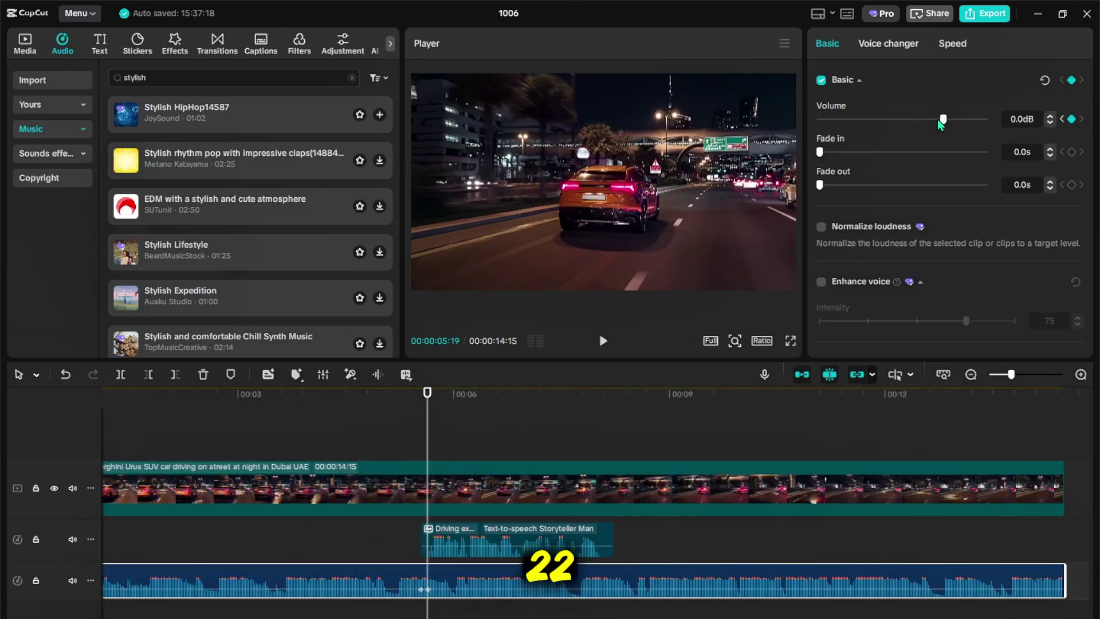
pyautogui.moveTo(943, 119); pyautogui.dragTo(900, 119)
# Play back the section to hear the music volume drop
pyautogui.moveTo(428, 394)
pyautogui.mouseDown()
pyautogui.moveTo(403, 396)
pyautogui.moveTo(415, 395)
pyautogui.mouseUp()
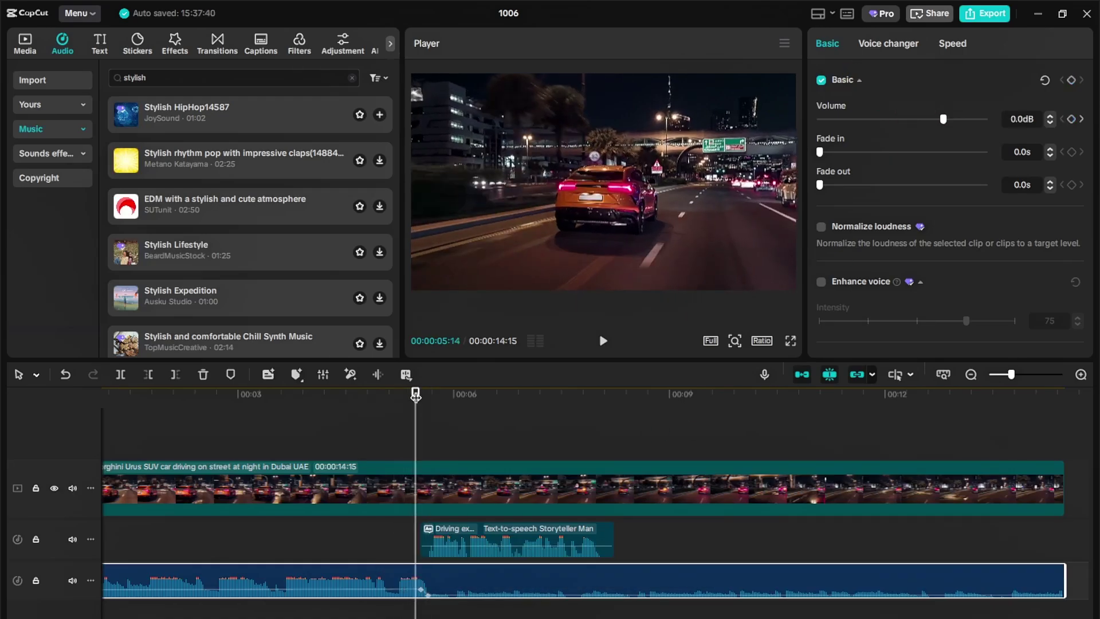
pyautogui.press('space')
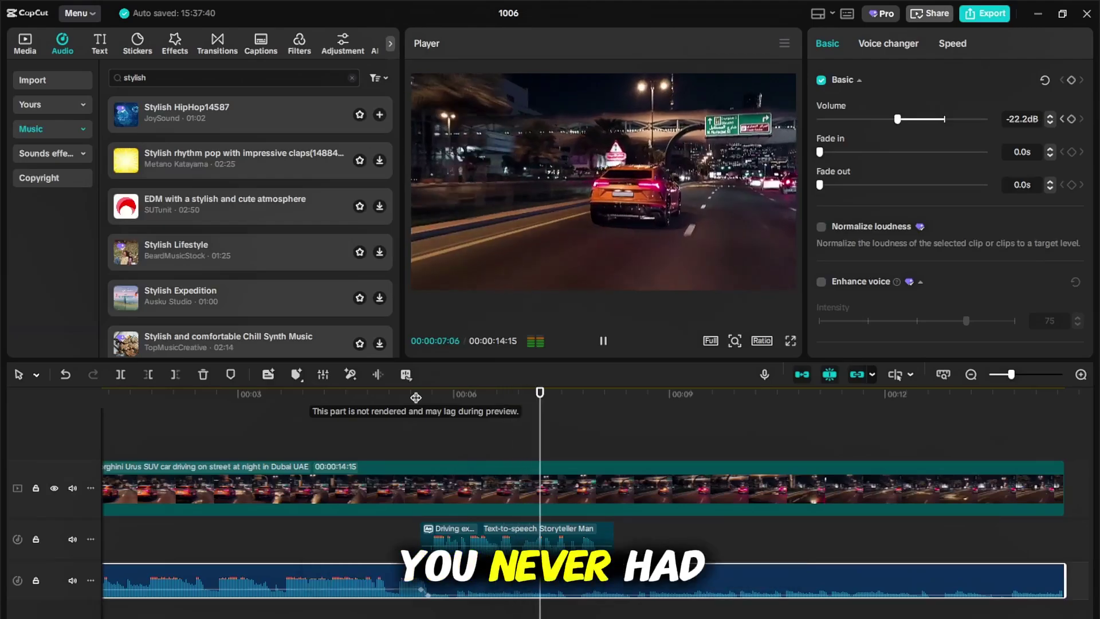
pyautogui.press('space')
pyautogui.moveTo(609, 393); pyautogui.dragTo(427, 417)
# Add a volume keyframe at 00:08:05 returning the music to 0.0dB, then play the edit
pyautogui.moveTo(79, 599); pyautogui.dragTo(80, 618)
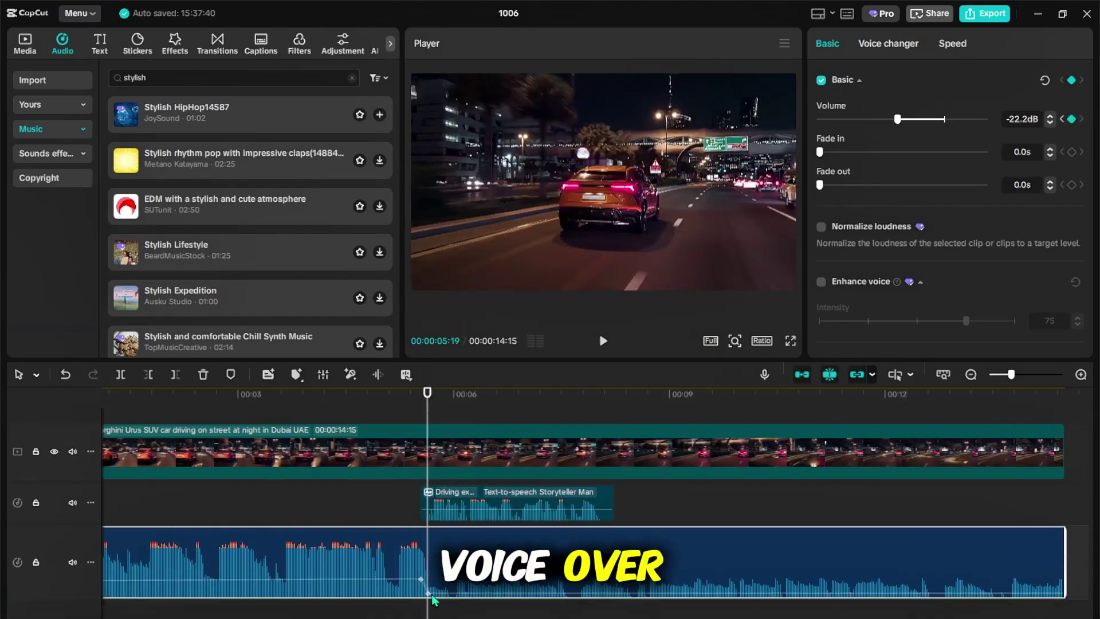
pyautogui.moveTo(427, 394); pyautogui.dragTo(609, 393)
pyautogui.click(1071, 119)
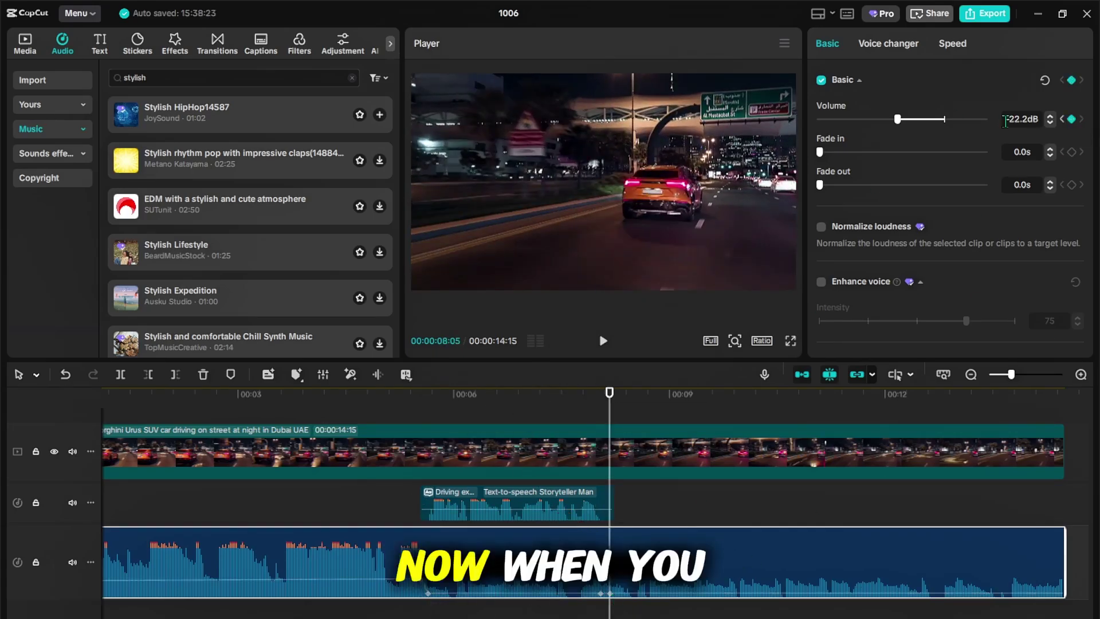
pyautogui.moveTo(897, 119); pyautogui.dragTo(944, 119)
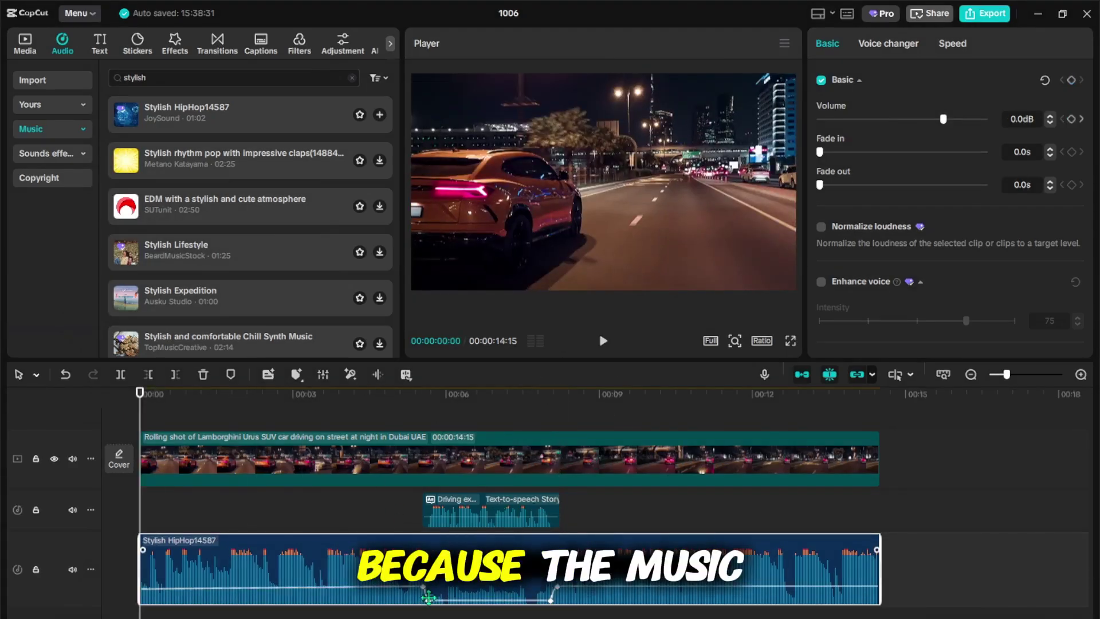
pyautogui.click(605, 342)
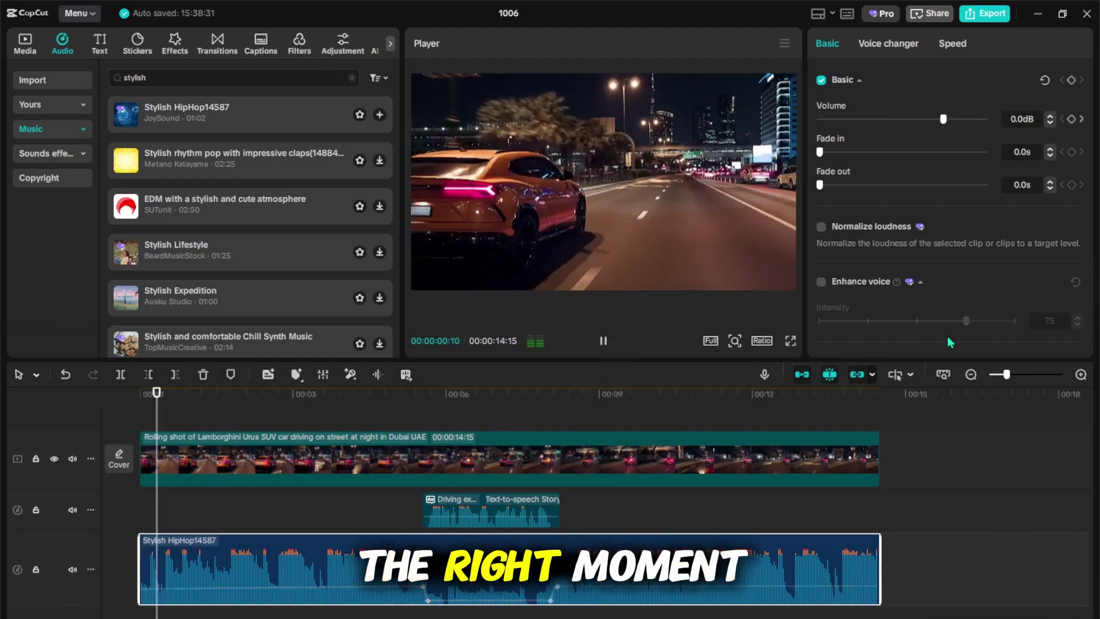